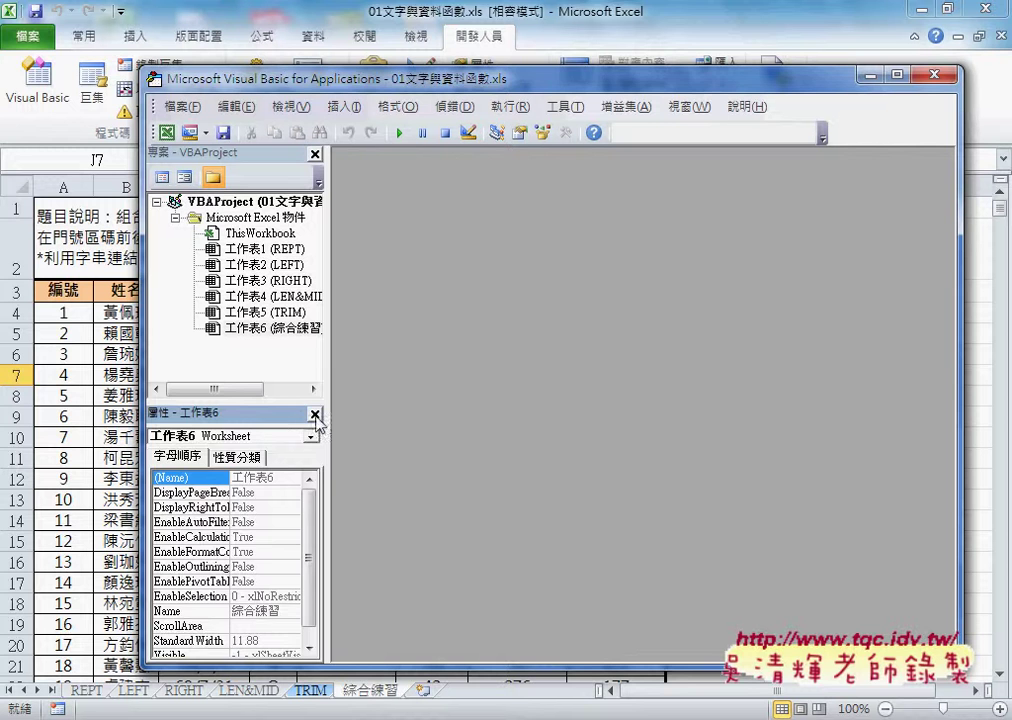
Close the Properties window and widen the Project Explorer pane
{"action": "left_click", "coordinate": [315, 413]}
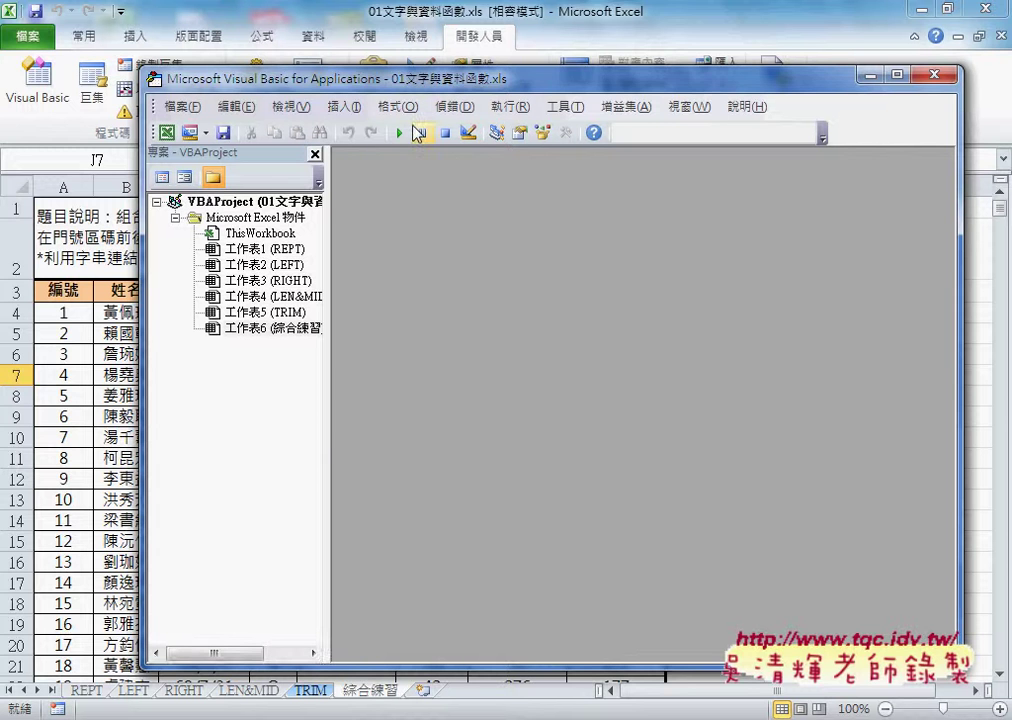
{"action": "left_click", "coordinate": [290, 106]}
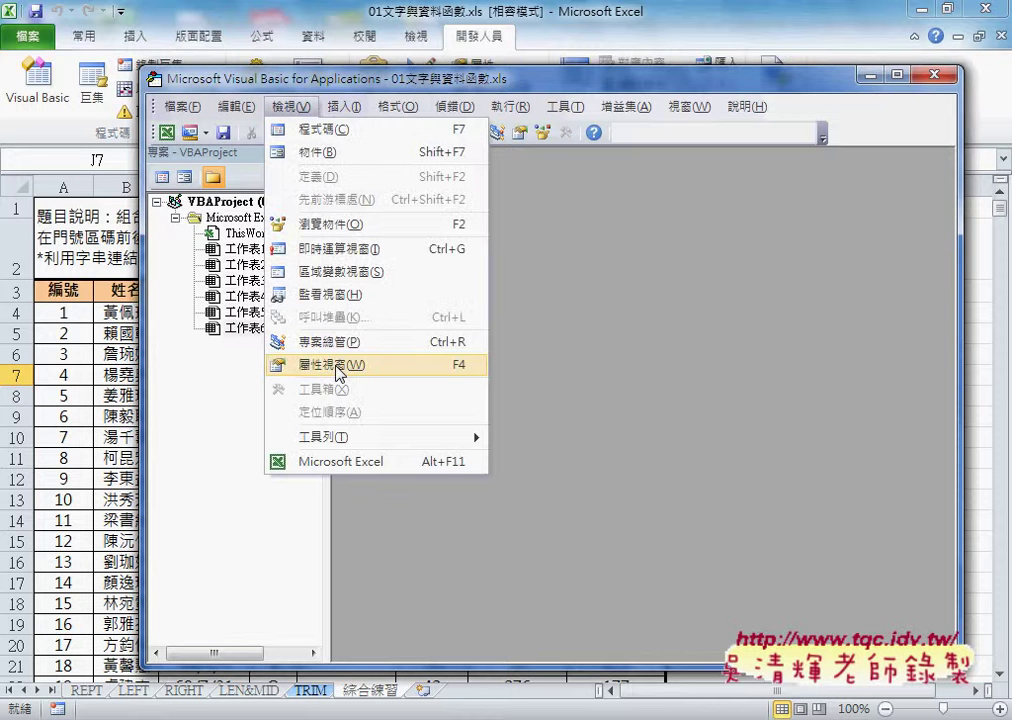
{"action": "left_click", "coordinate": [339, 366]}
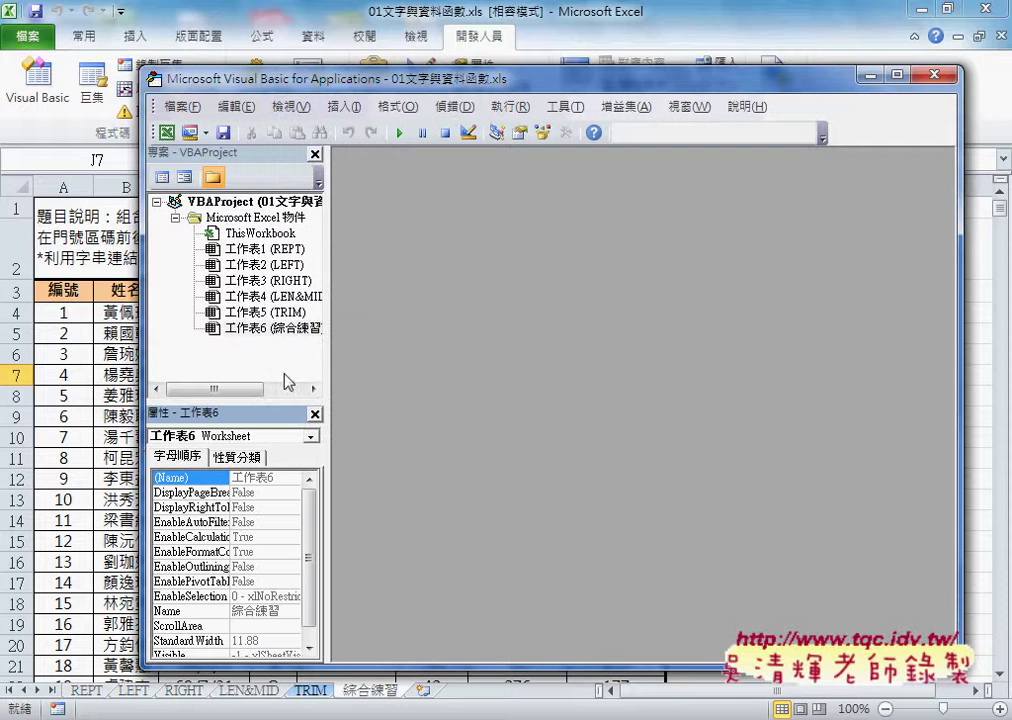
{"action": "left_click", "coordinate": [315, 415]}
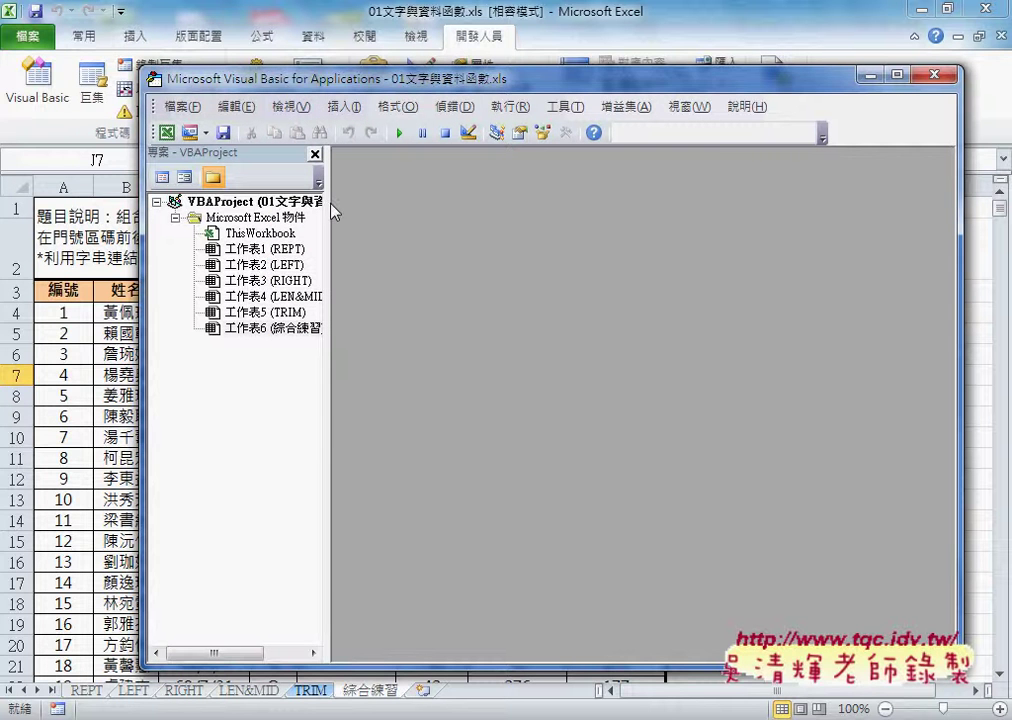
{"action": "left_click_drag", "start_coordinate": [331, 205], "coordinate": [368, 208]}
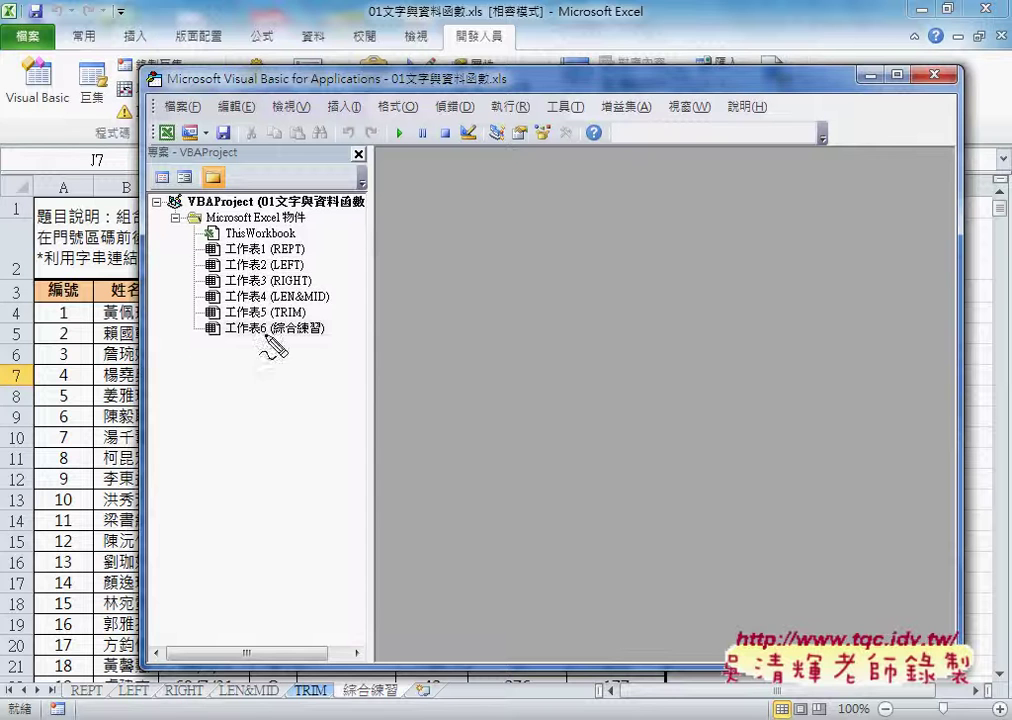
Mark the 工作表6 entry with a red box and question mark, then clear the annotations
{"action": "left_click_drag", "start_coordinate": [160, 333], "coordinate": [331, 350]}
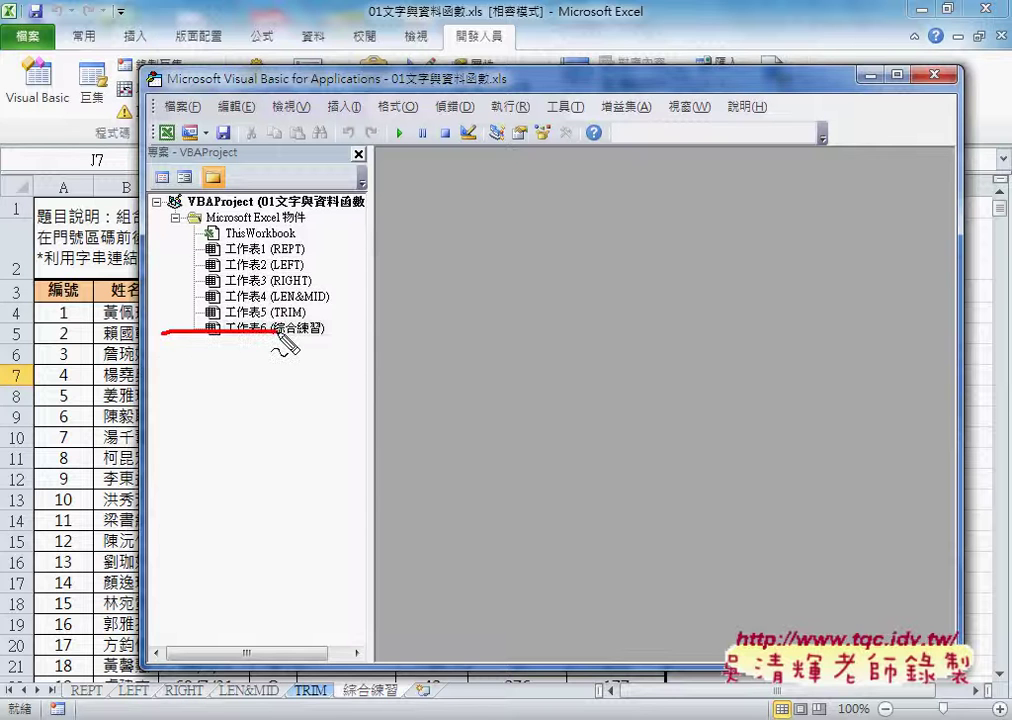
{"action": "left_click_drag", "start_coordinate": [167, 336], "coordinate": [331, 350]}
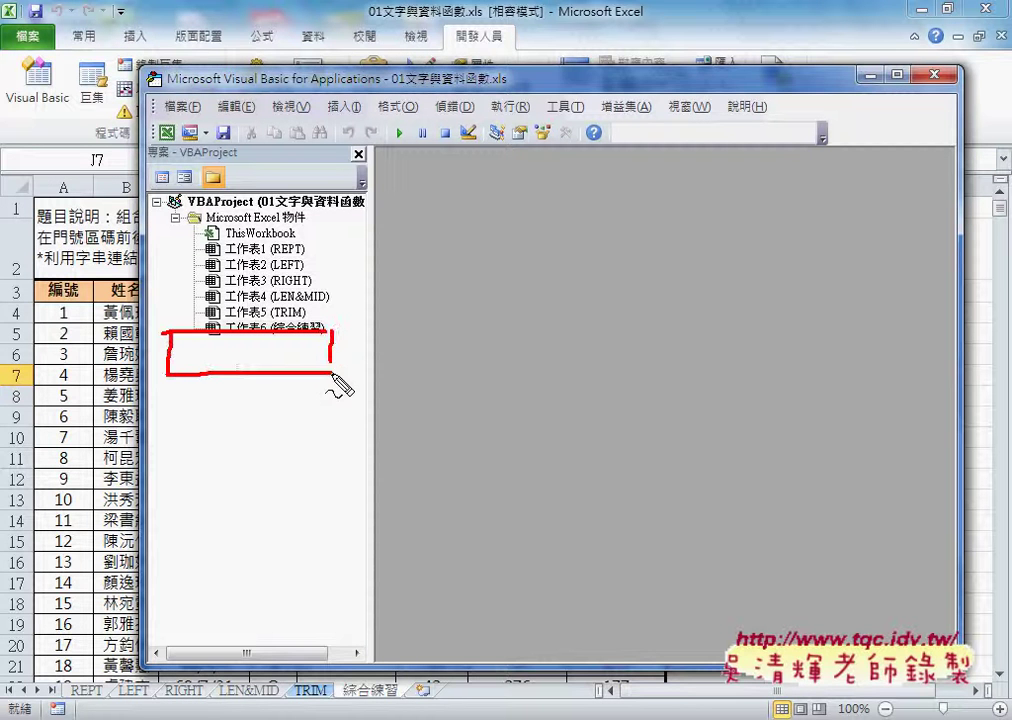
{"action": "left_click_drag", "start_coordinate": [250, 352], "coordinate": [258, 382]}
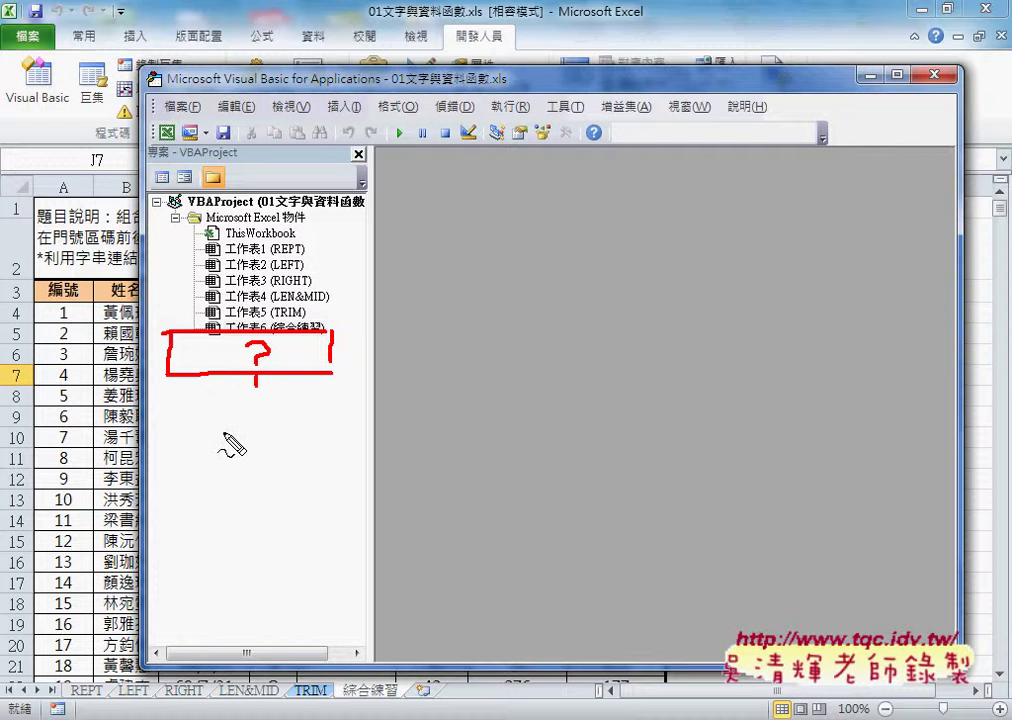
{"action": "key", "text": "Escape"}
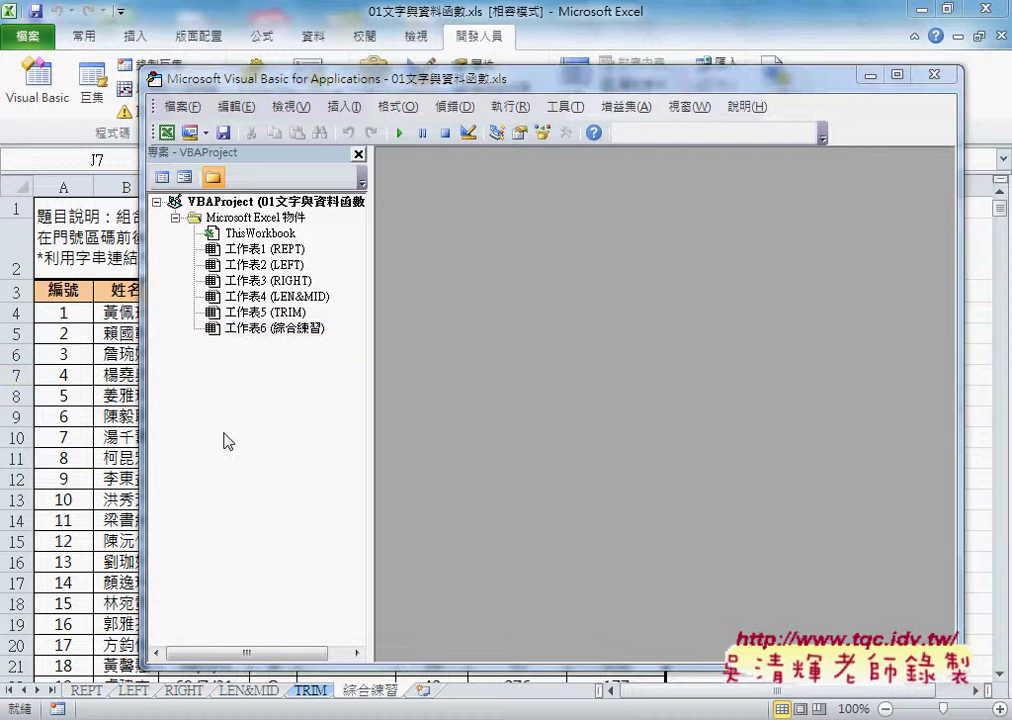
Insert Module1 into the 01文字與資料函數.xls project, maximize its code window, then close it
{"action": "right_click", "coordinate": [258, 281]}
{"action": "mouse_move", "coordinate": [340, 366]}
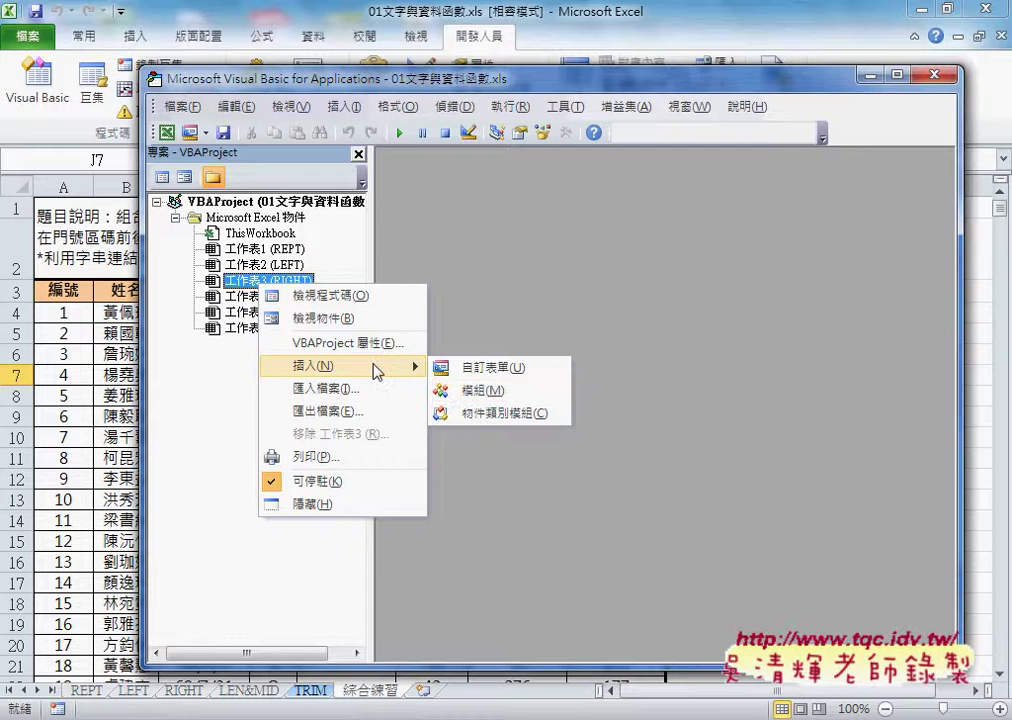
{"action": "left_click", "coordinate": [483, 390]}
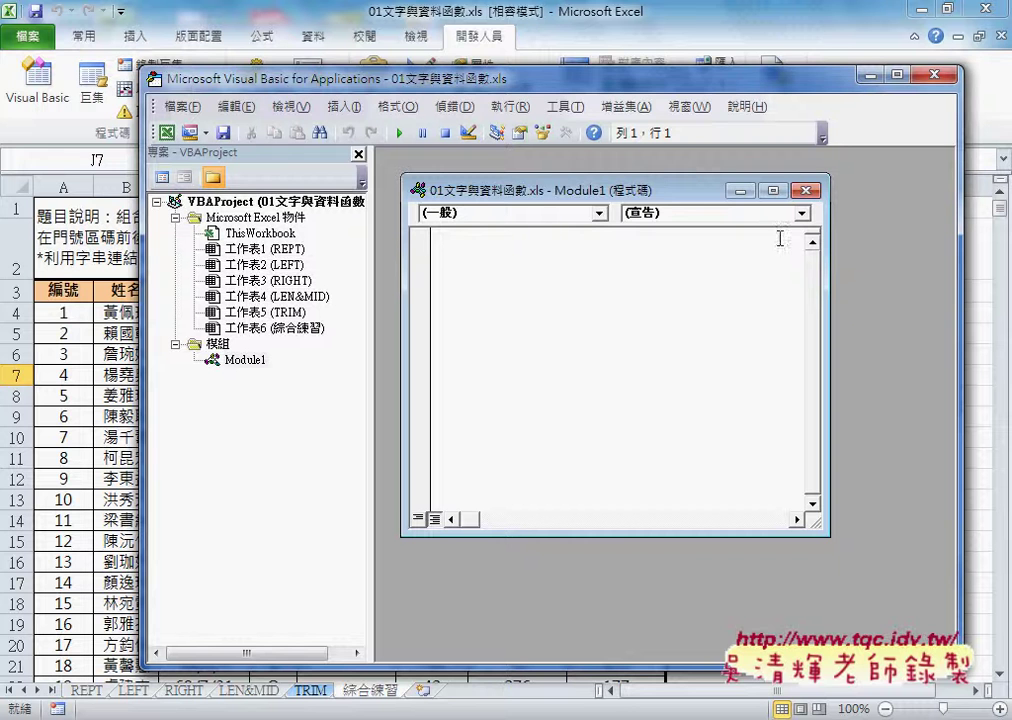
{"action": "left_click", "coordinate": [773, 190]}
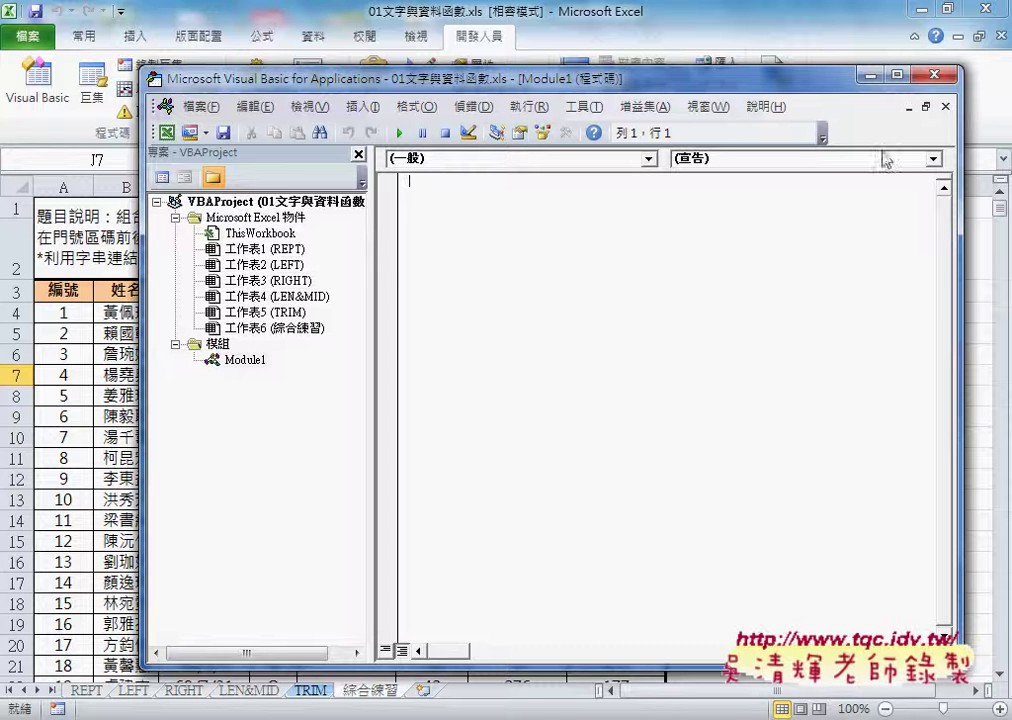
{"action": "left_click", "coordinate": [945, 108]}
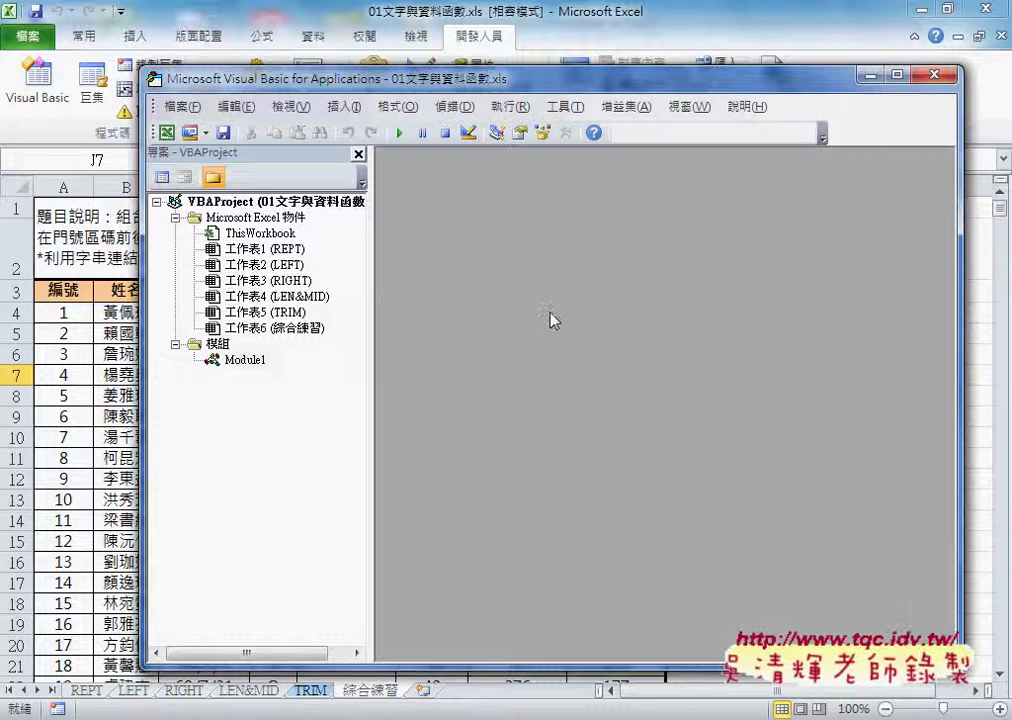
Reopen Module1's empty code window and bring up the add-item menu on 工作表4
{"action": "double_click", "coordinate": [244, 362]}
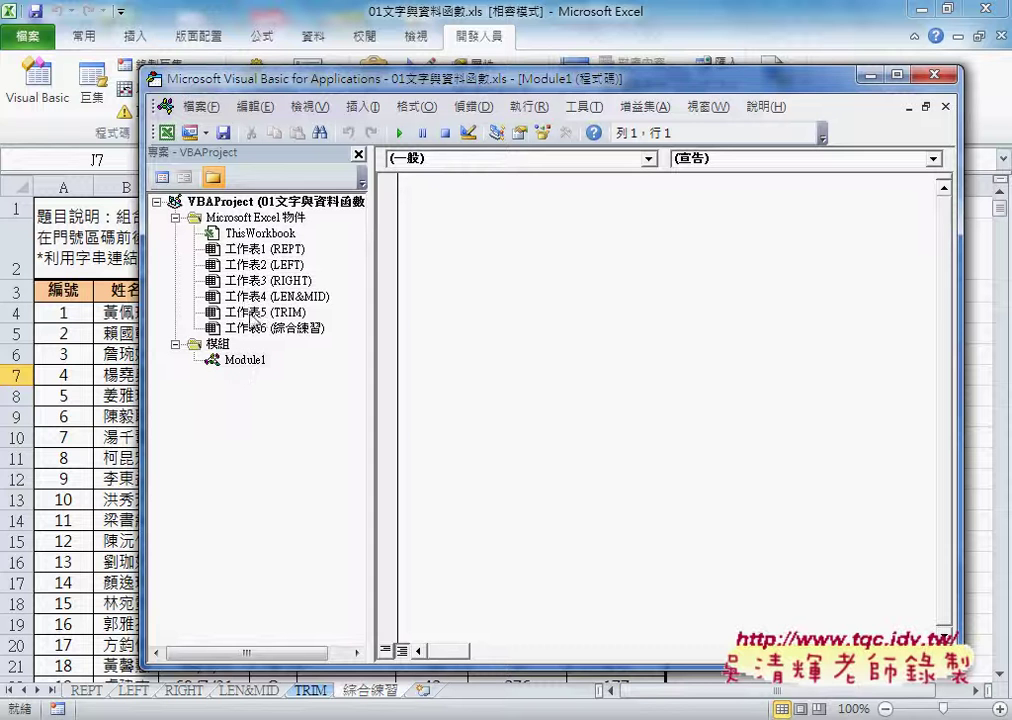
{"action": "right_click", "coordinate": [245, 296]}
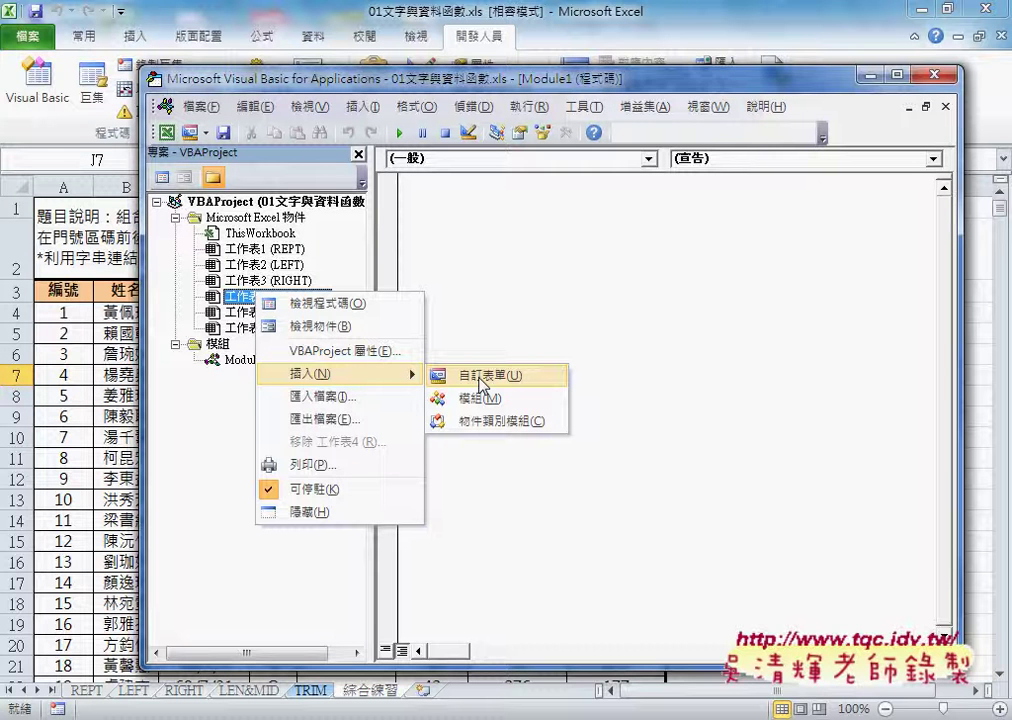
Open the Add Procedure dialog for Module1, then switch to the index.html code notes in Google Docs
{"action": "left_click", "coordinate": [244, 360]}
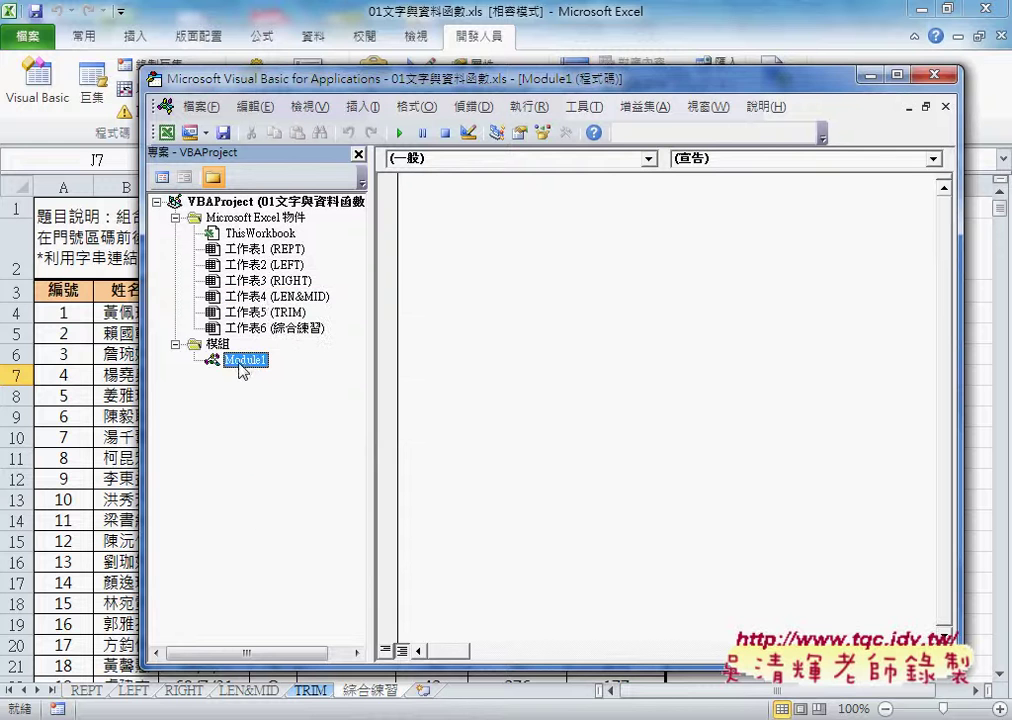
{"action": "right_click", "coordinate": [257, 282]}
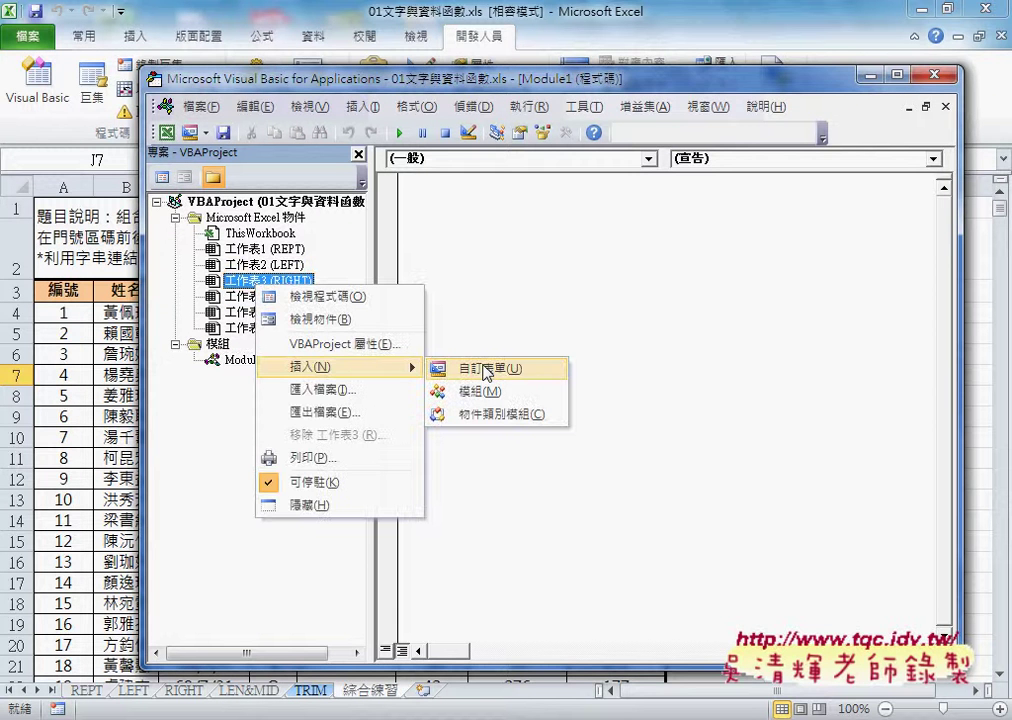
{"action": "left_click", "coordinate": [232, 362]}
{"action": "double_click", "coordinate": [232, 362]}
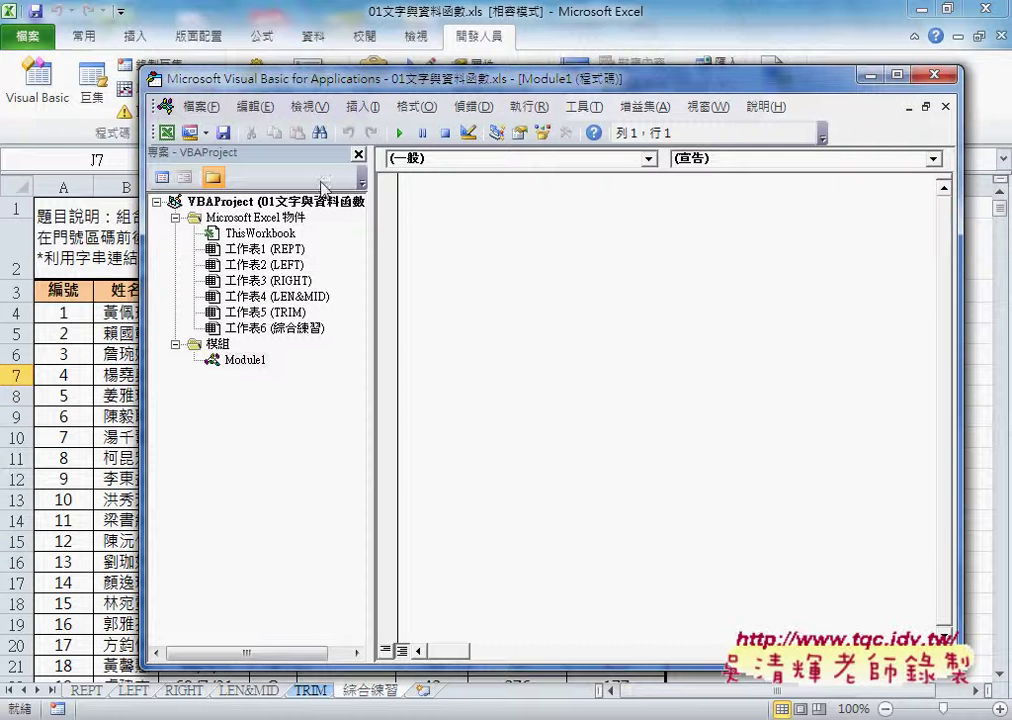
{"action": "left_click", "coordinate": [364, 106]}
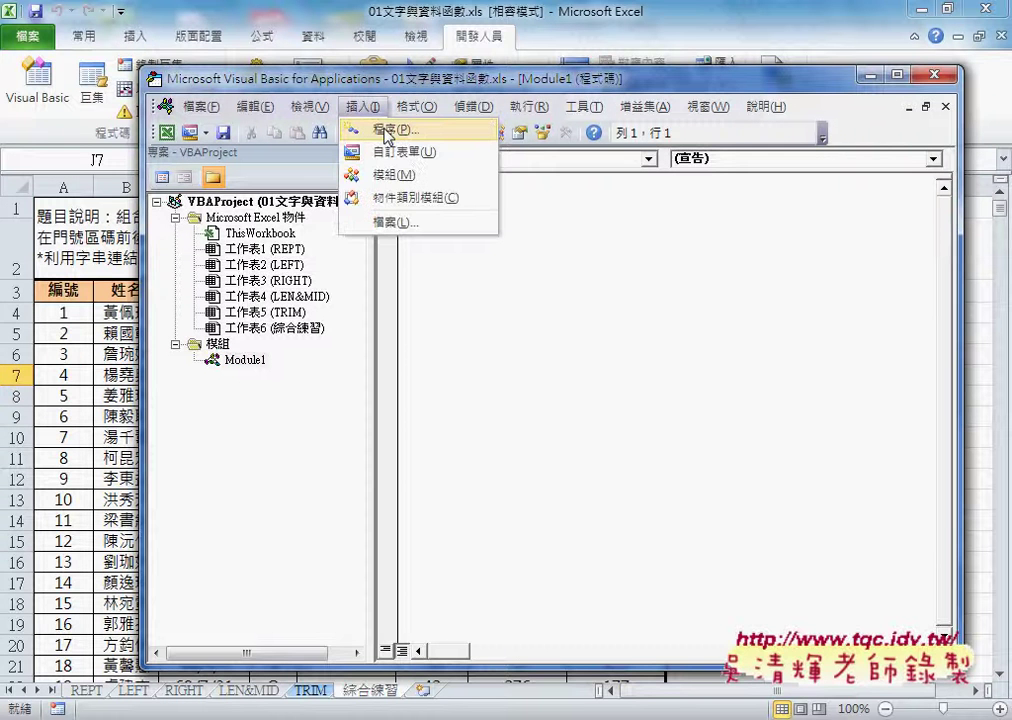
{"action": "left_click", "coordinate": [387, 137]}
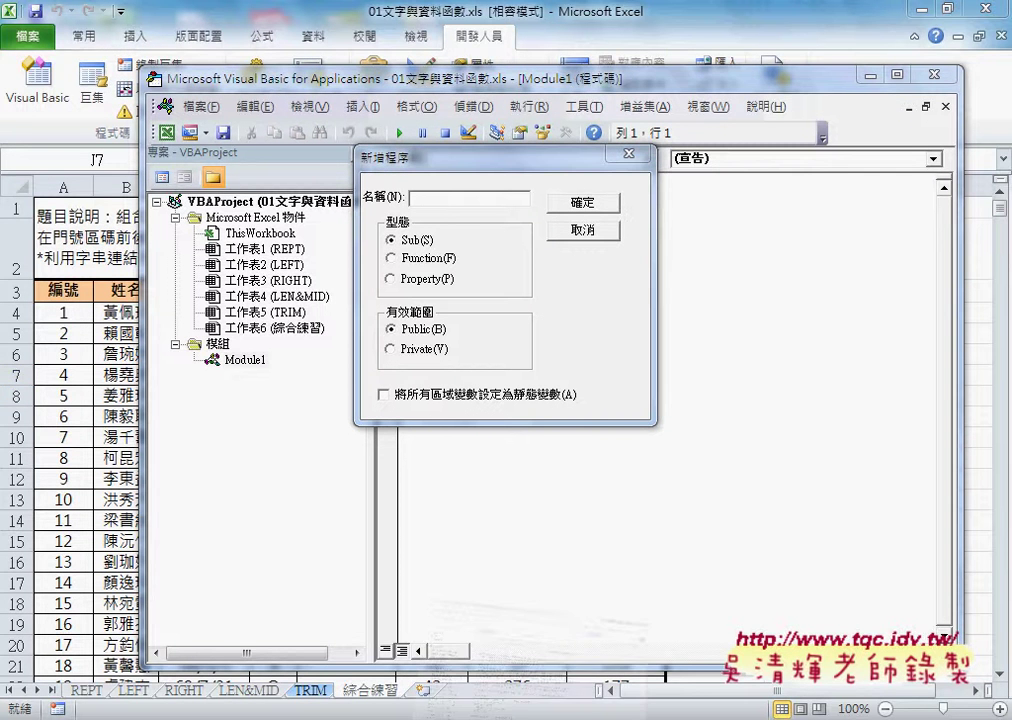
{"action": "key", "text": "alt+Tab"}
{"action": "left_click", "coordinate": [474, 15]}
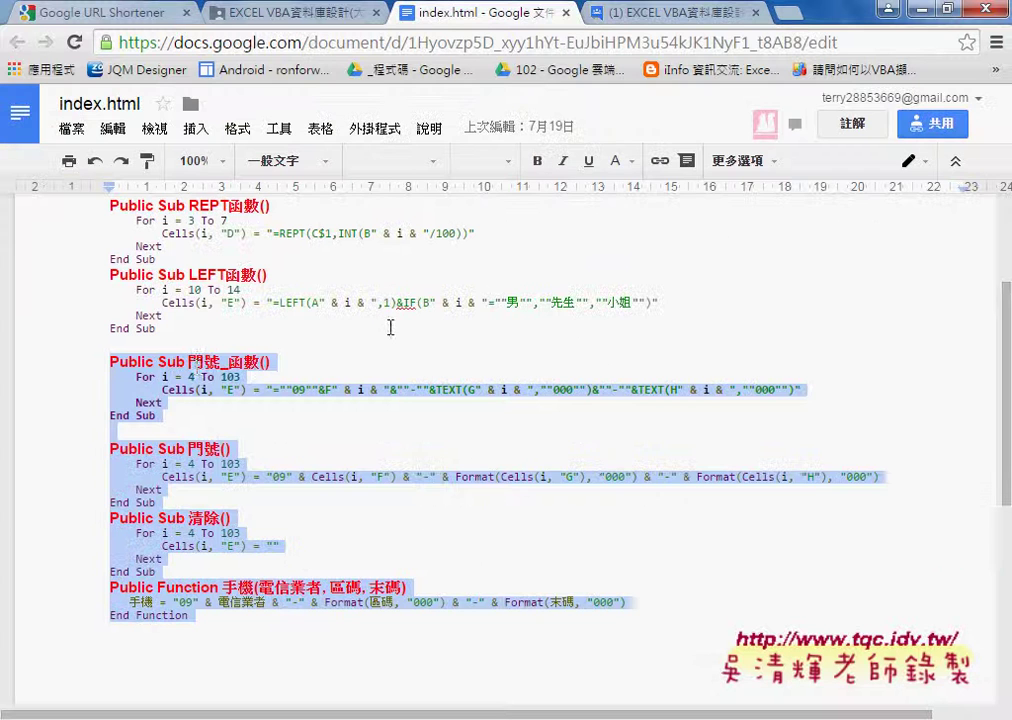
Select the name 門號 in the Public Sub 門號() line of index.html
{"action": "left_click", "coordinate": [217, 438]}
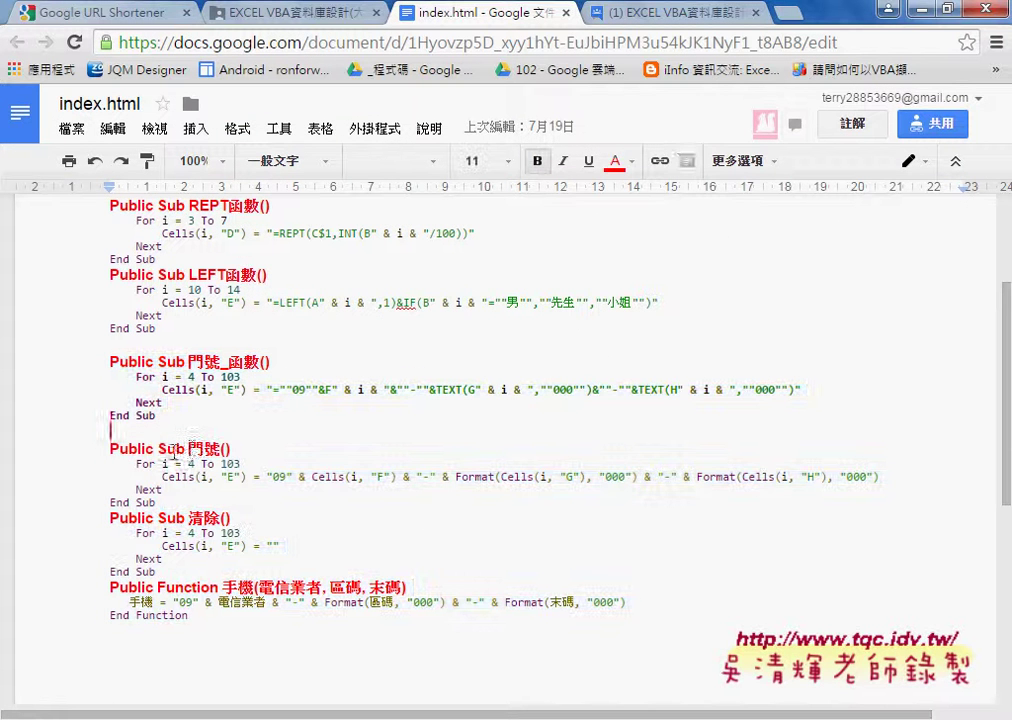
{"action": "left_click_drag", "start_coordinate": [191, 449], "coordinate": [222, 449]}
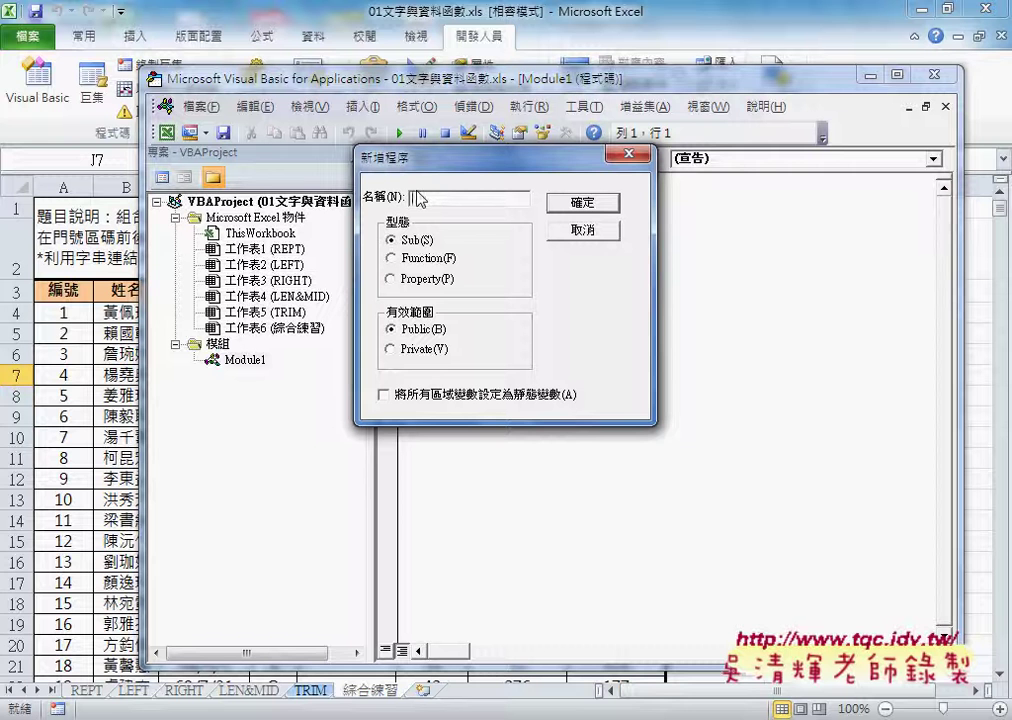
Paste 門號 as the procedure name and add it to Module1 as a Public Sub
{"action": "type", "text": "門號"}
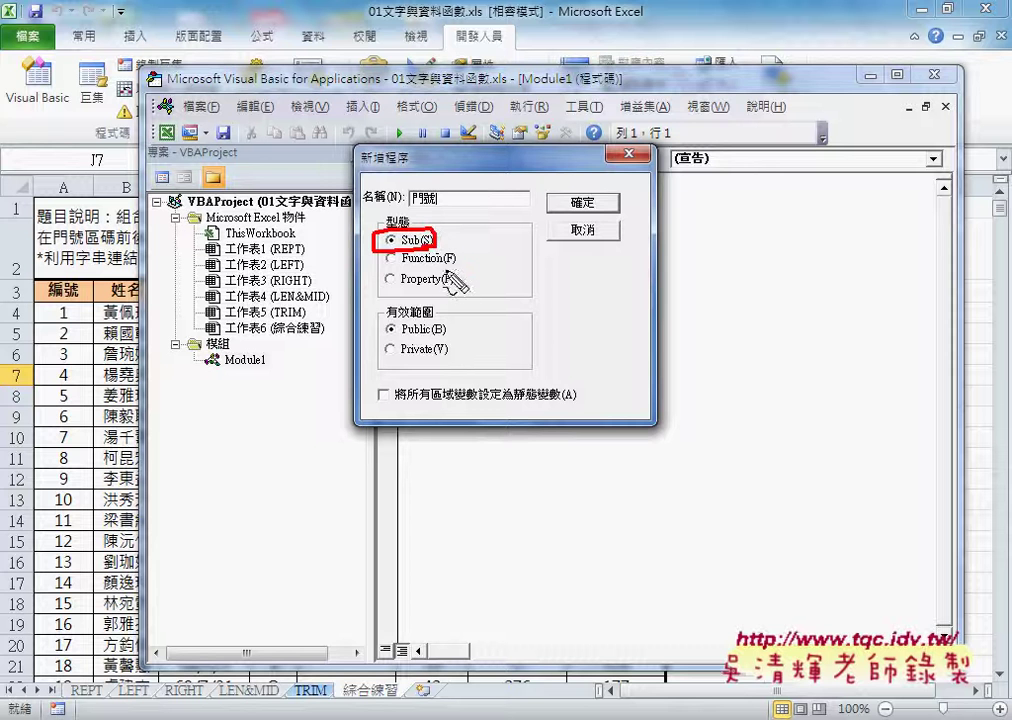
{"action": "left_click_drag", "start_coordinate": [440, 267], "coordinate": [380, 270]}
{"action": "left_click_drag", "start_coordinate": [463, 258], "coordinate": [388, 250]}
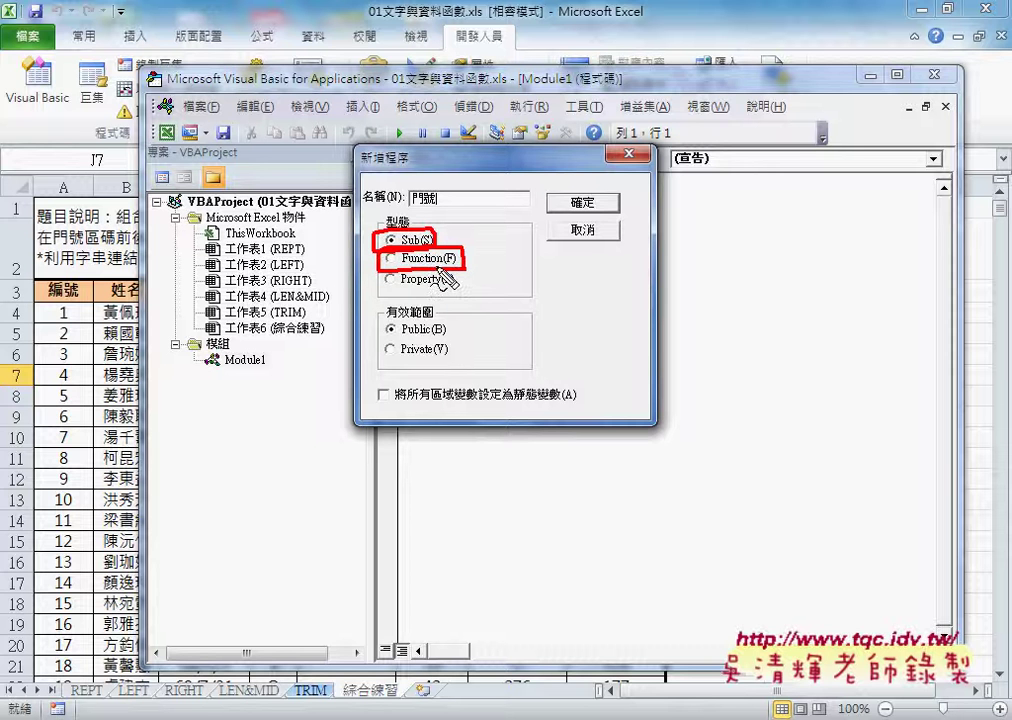
{"action": "key", "text": "Escape"}
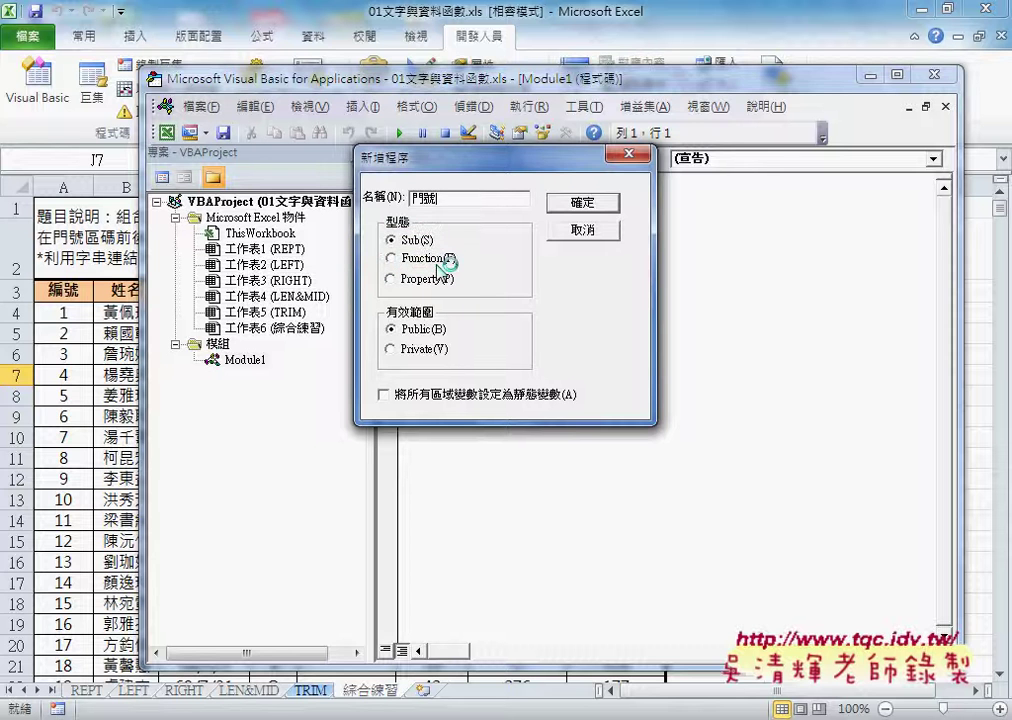
{"action": "left_click", "coordinate": [575, 202]}
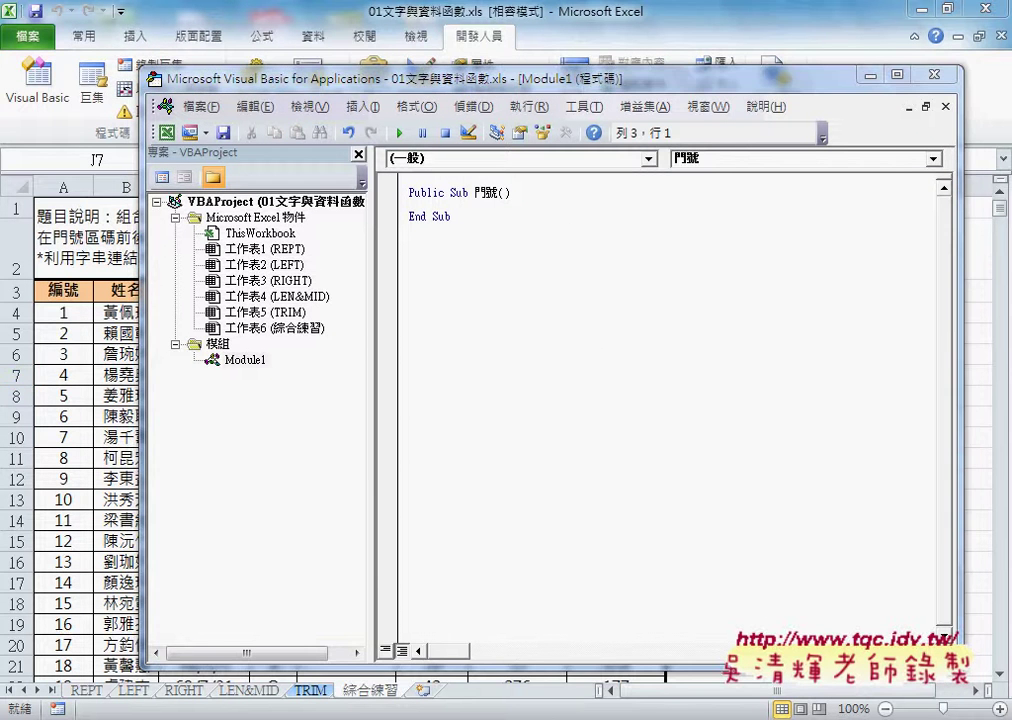
{"action": "key", "text": "alt+Tab"}
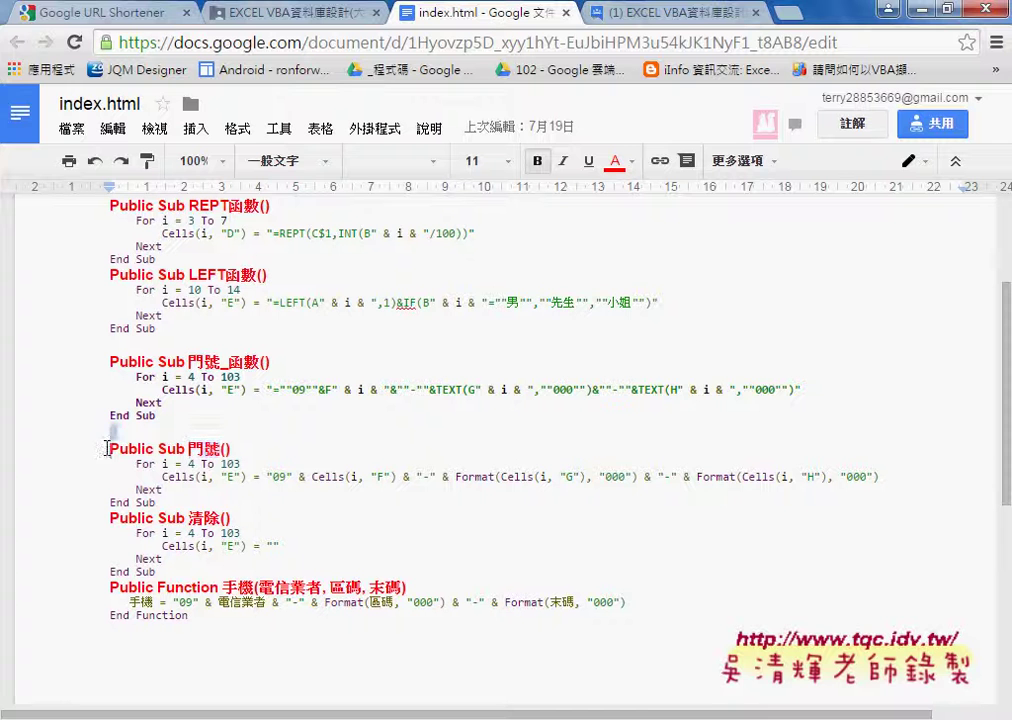
Select the code from Public Sub 門號() through the 手機 function's End Function
{"action": "key", "text": "Delete"}
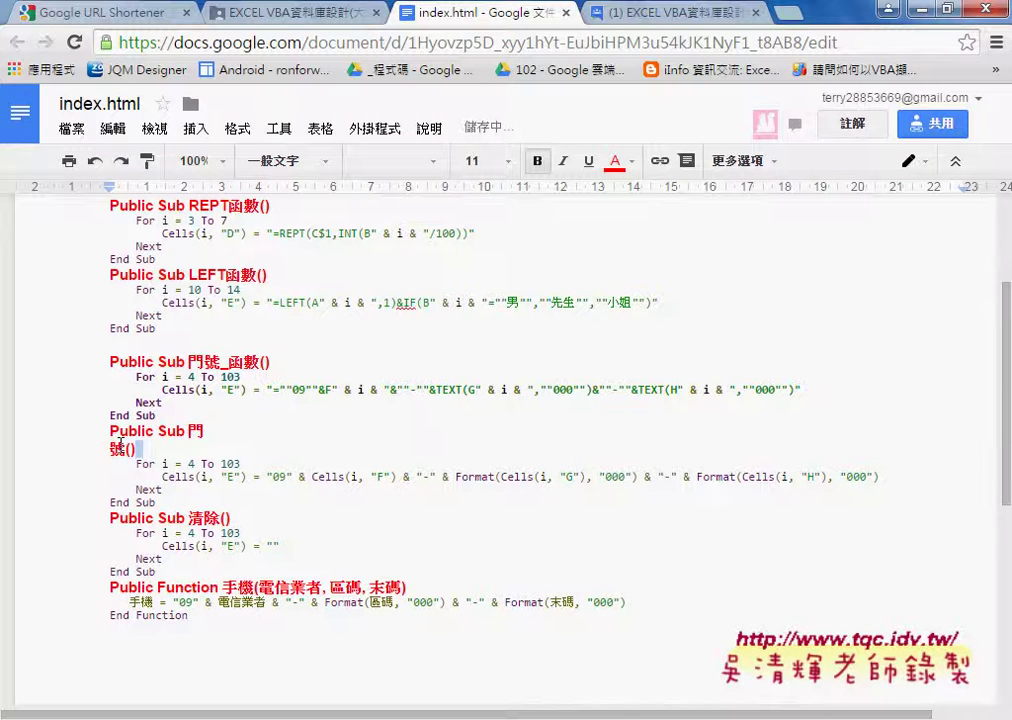
{"action": "key", "text": "ctrl+z"}
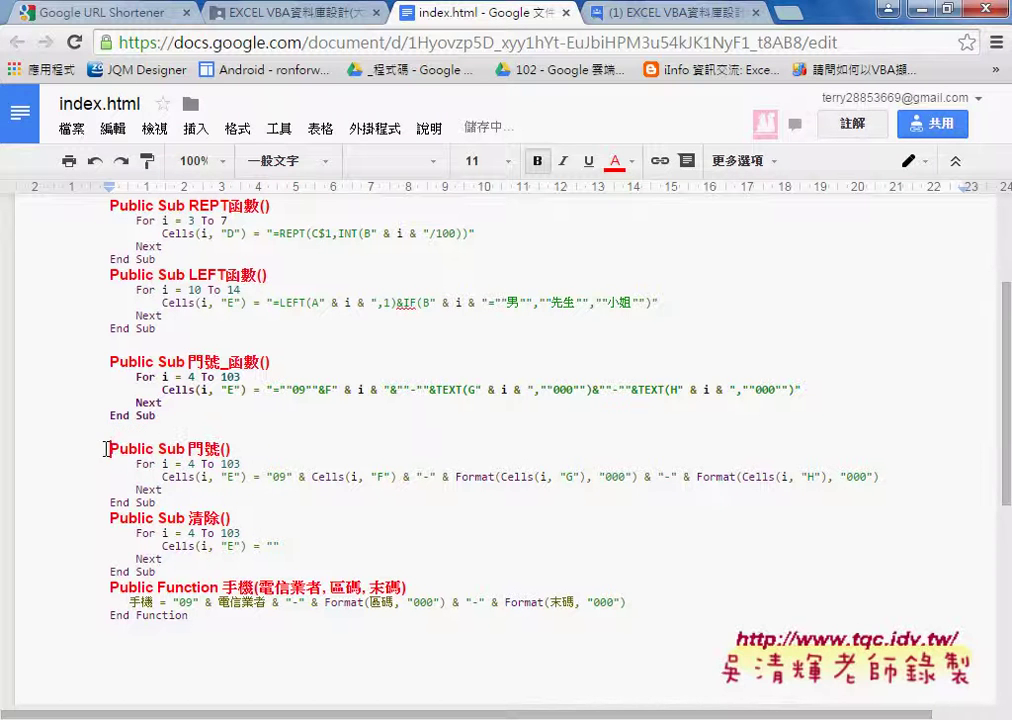
{"action": "left_click_drag", "start_coordinate": [110, 448], "coordinate": [476, 618]}
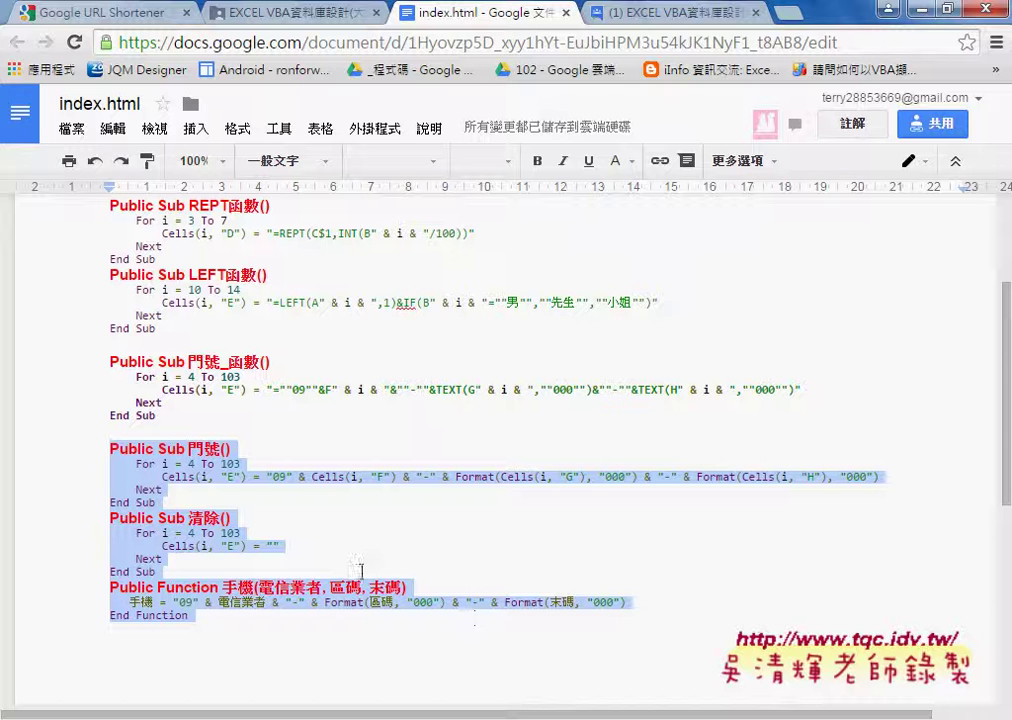
Paste the 門號, 清除 and 手機 procedures over the empty 門號 stub
{"action": "key", "text": "alt+Tab"}
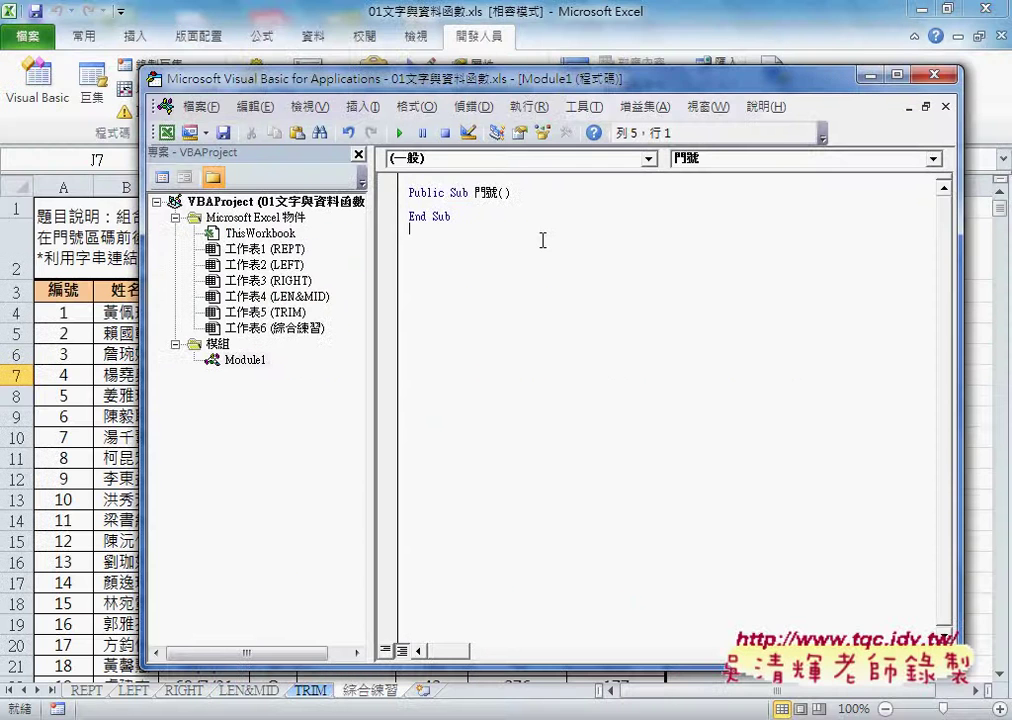
{"action": "left_click_drag", "start_coordinate": [395, 228], "coordinate": [395, 181]}
{"action": "key", "text": "ctrl+v"}
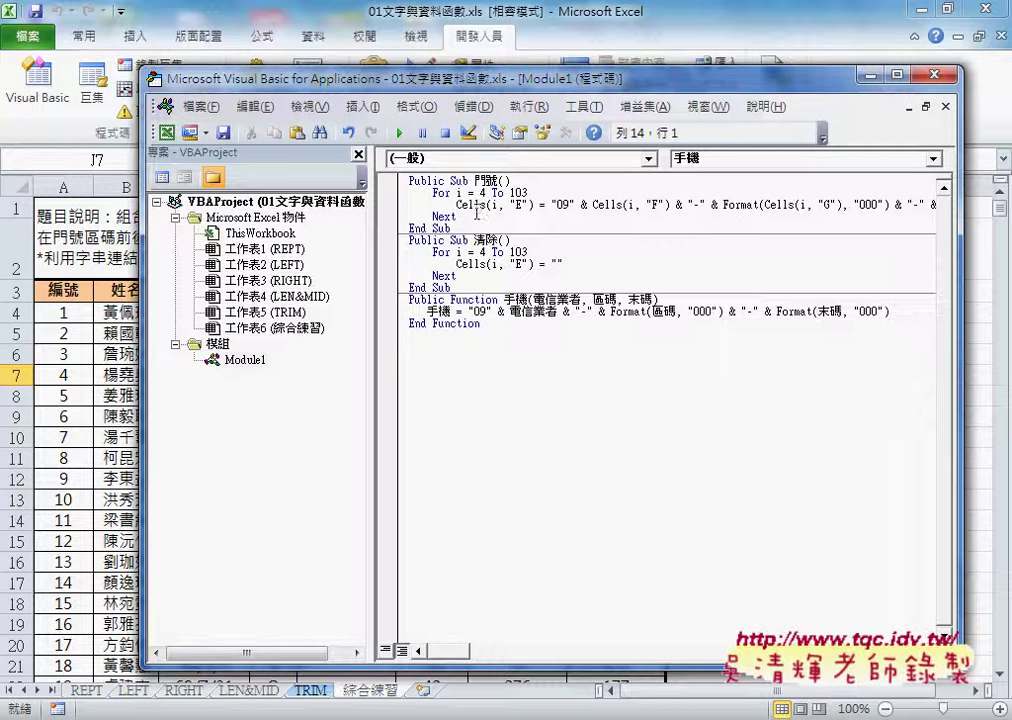
{"action": "left_click_drag", "start_coordinate": [475, 181], "coordinate": [497, 174]}
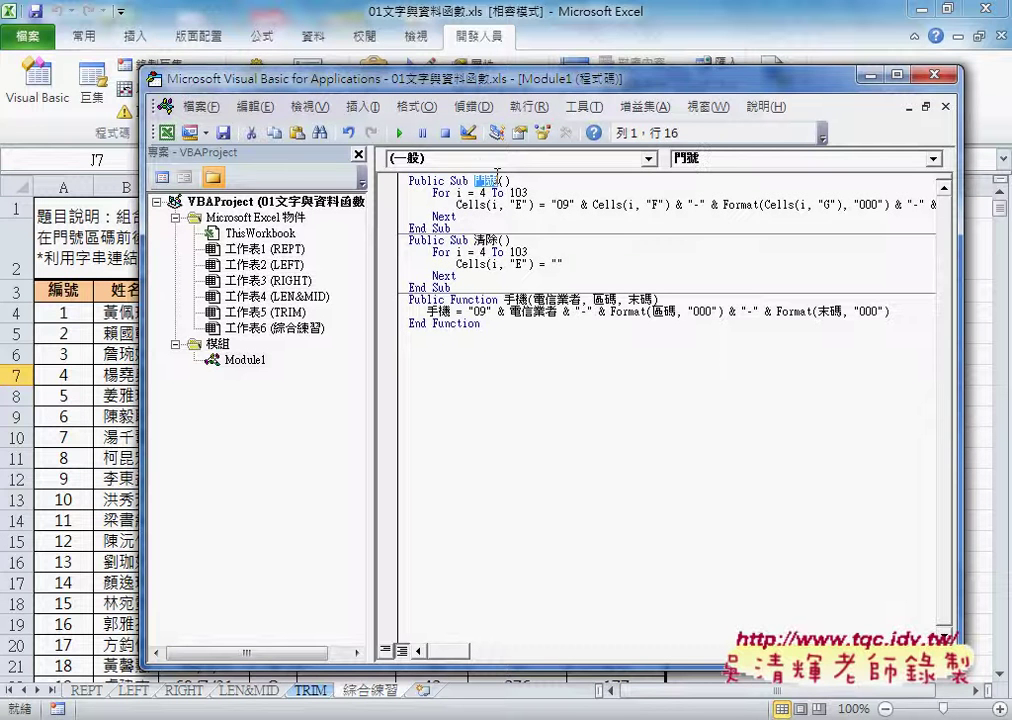
{"action": "left_click_drag", "start_coordinate": [477, 241], "coordinate": [496, 237]}
{"action": "left_click_drag", "start_coordinate": [504, 299], "coordinate": [529, 299]}
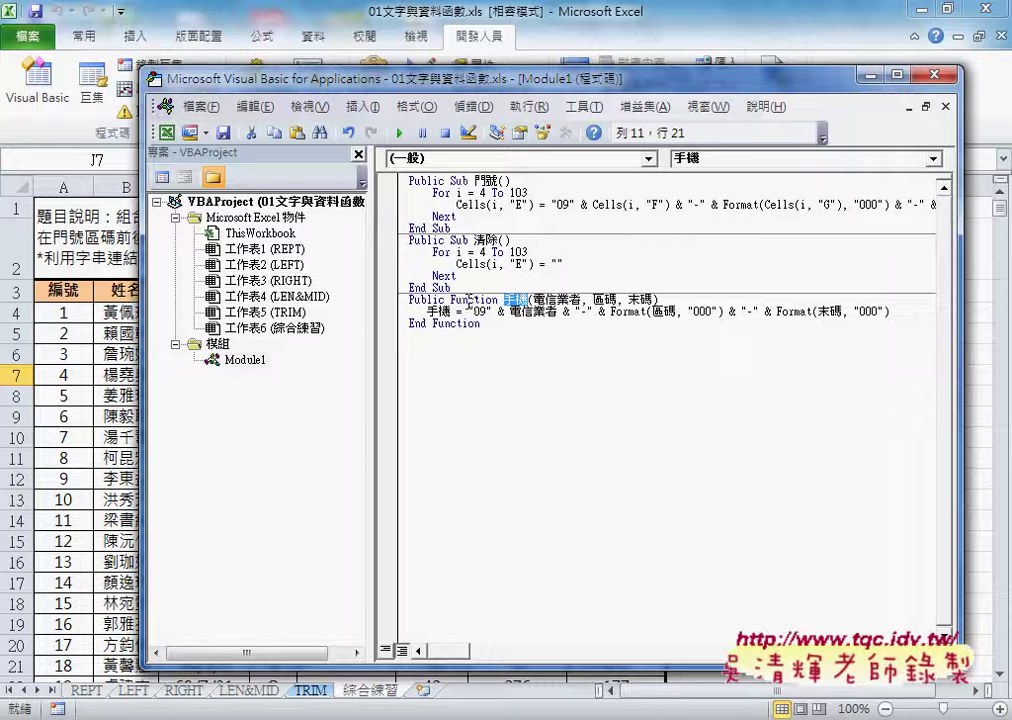
{"action": "left_click_drag", "start_coordinate": [450, 299], "coordinate": [500, 299]}
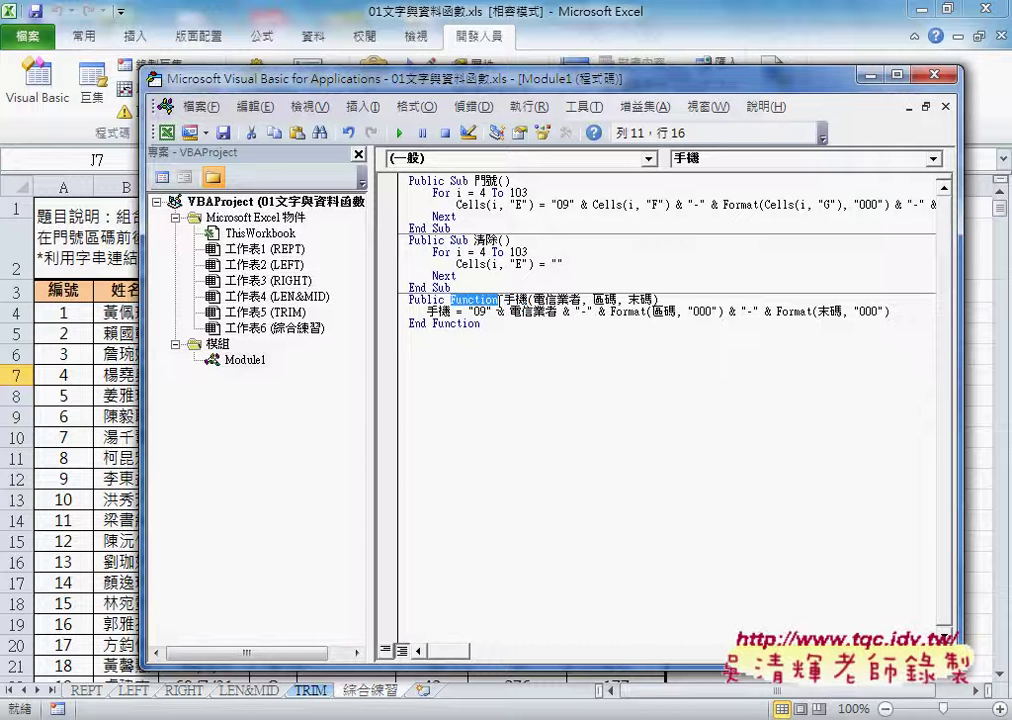
Show the Add Procedure dialog, cancel it, and place the caret inside the 門號 sub
{"action": "left_click", "coordinate": [362, 106]}
{"action": "left_click", "coordinate": [373, 130]}
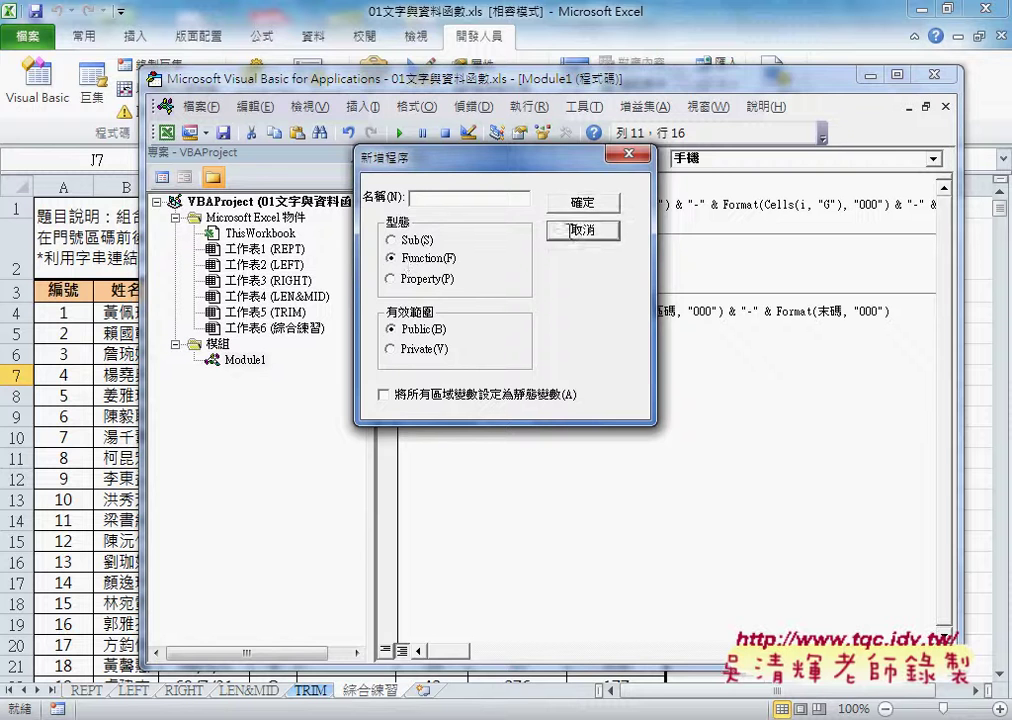
{"action": "left_click", "coordinate": [583, 230]}
{"action": "left_click", "coordinate": [498, 224]}
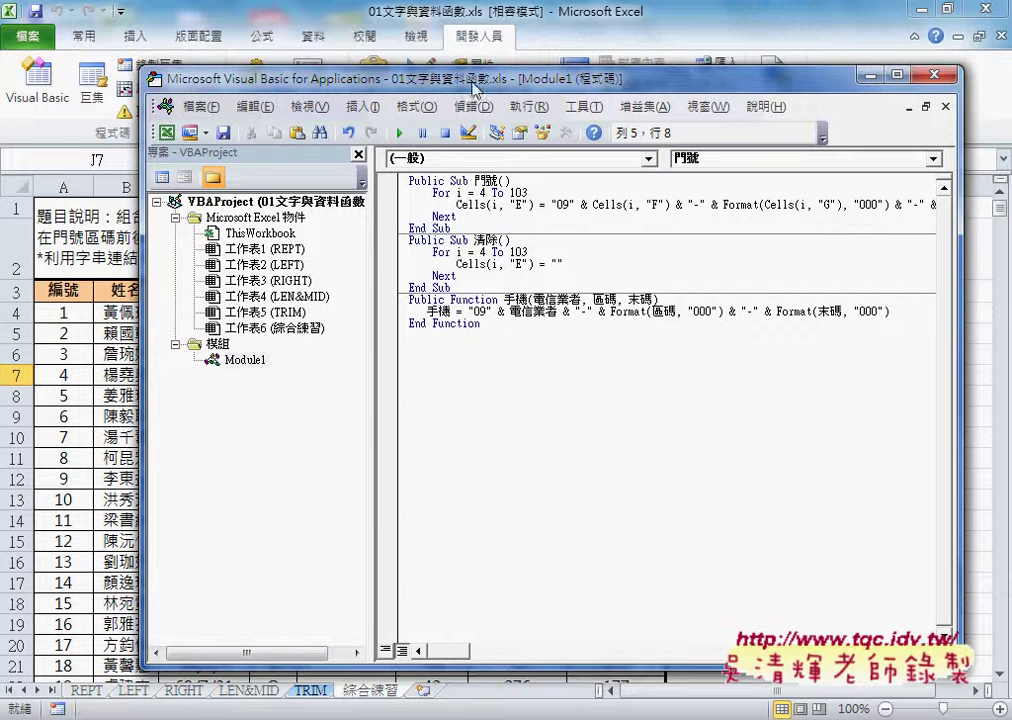
Move the VBA editor aside and widen column E to fit phone numbers
{"action": "left_click_drag", "start_coordinate": [368, 190], "coordinate": [305, 190]}
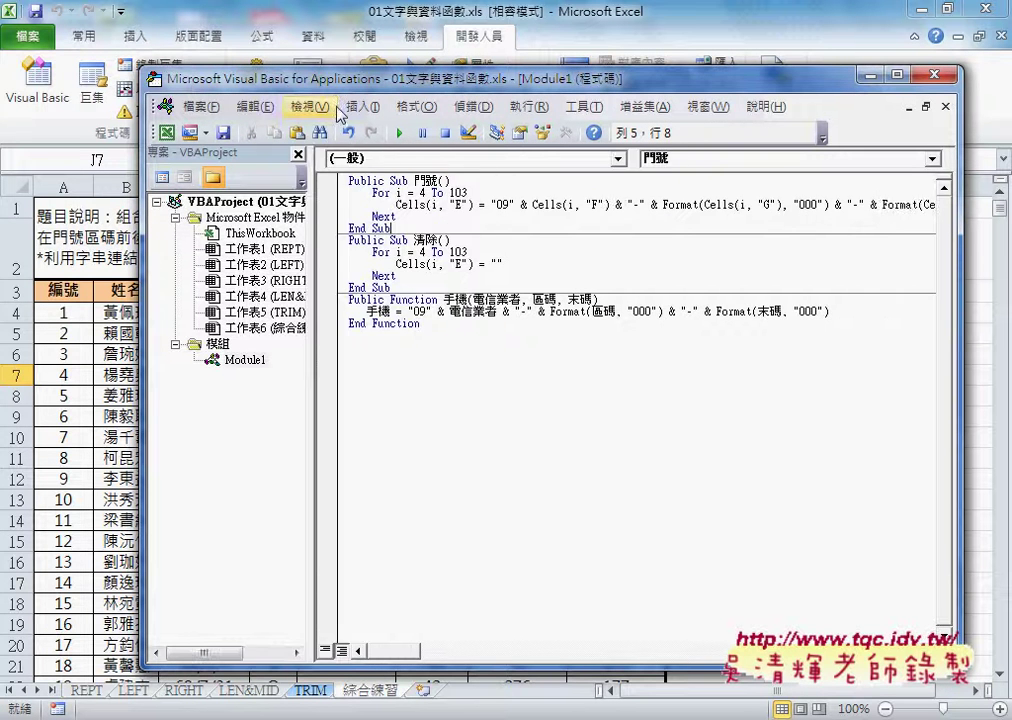
{"action": "mouse_move", "coordinate": [355, 85]}
{"action": "left_mouse_down"}
{"action": "mouse_move", "coordinate": [660, 85]}
{"action": "mouse_move", "coordinate": [625, 97]}
{"action": "left_mouse_up"}
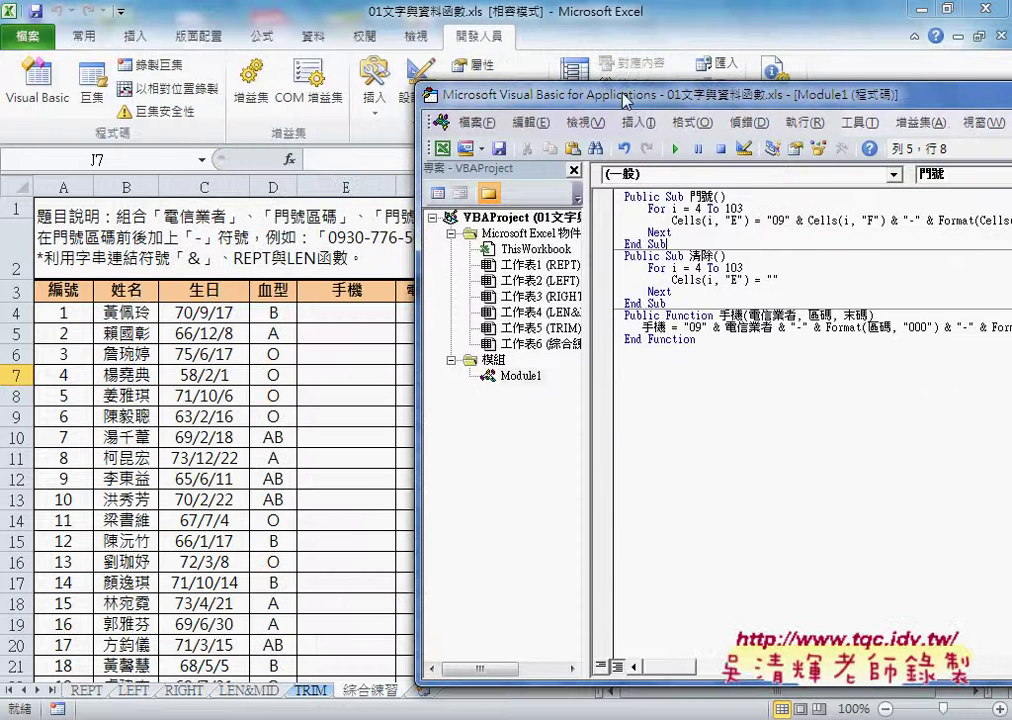
{"action": "left_click", "coordinate": [686, 220]}
{"action": "left_click_drag", "start_coordinate": [395, 186], "coordinate": [420, 186]}
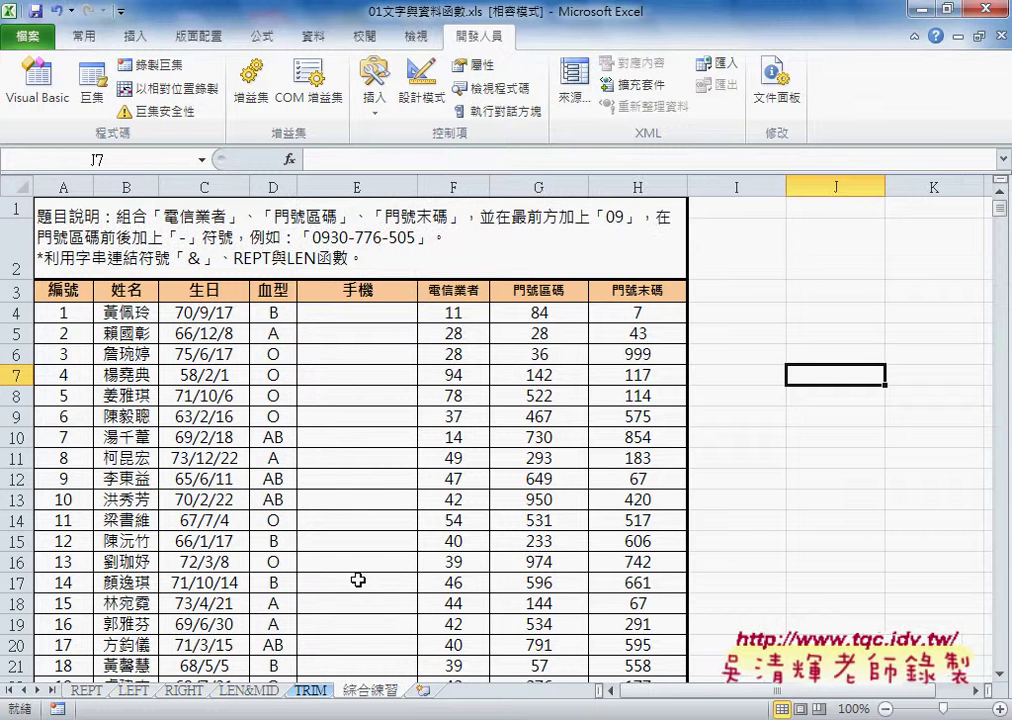
{"action": "key", "text": "alt+F11"}
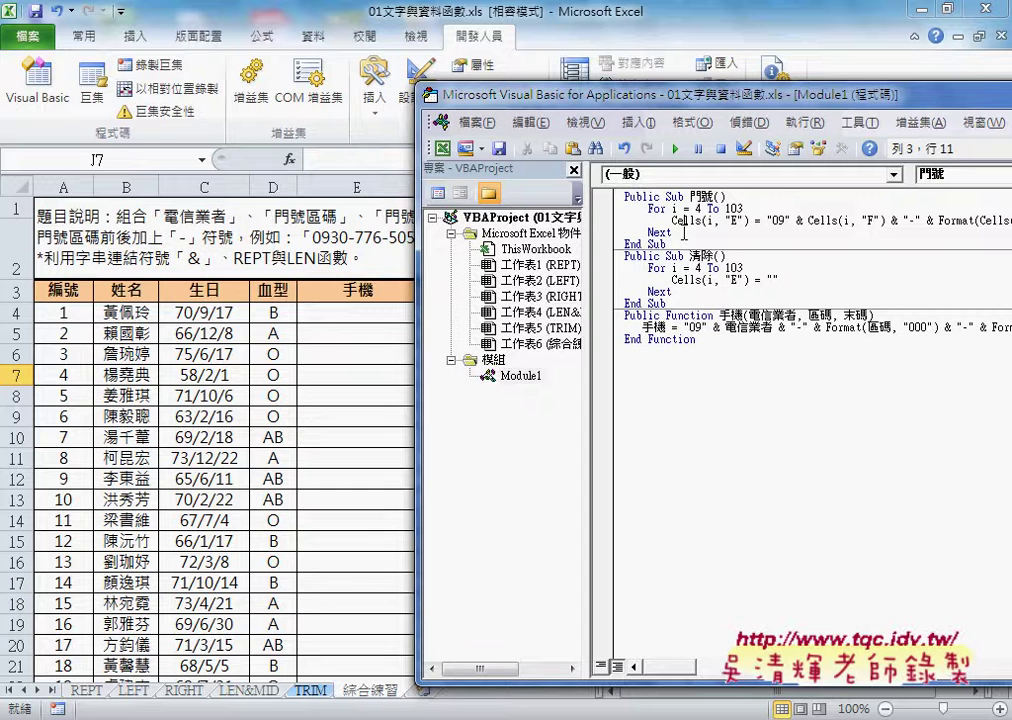
{"action": "left_click_drag", "start_coordinate": [499, 95], "coordinate": [521, 104]}
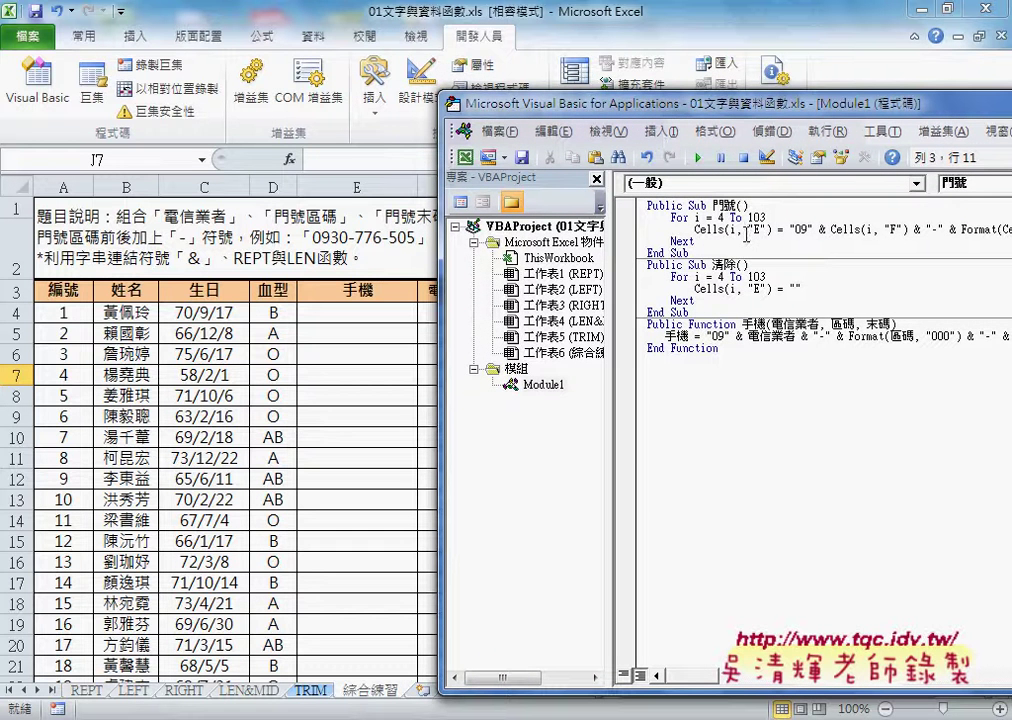
Run 門號 to fill the 手機 column, then run 清除 to empty it
{"action": "left_click", "coordinate": [746, 232]}
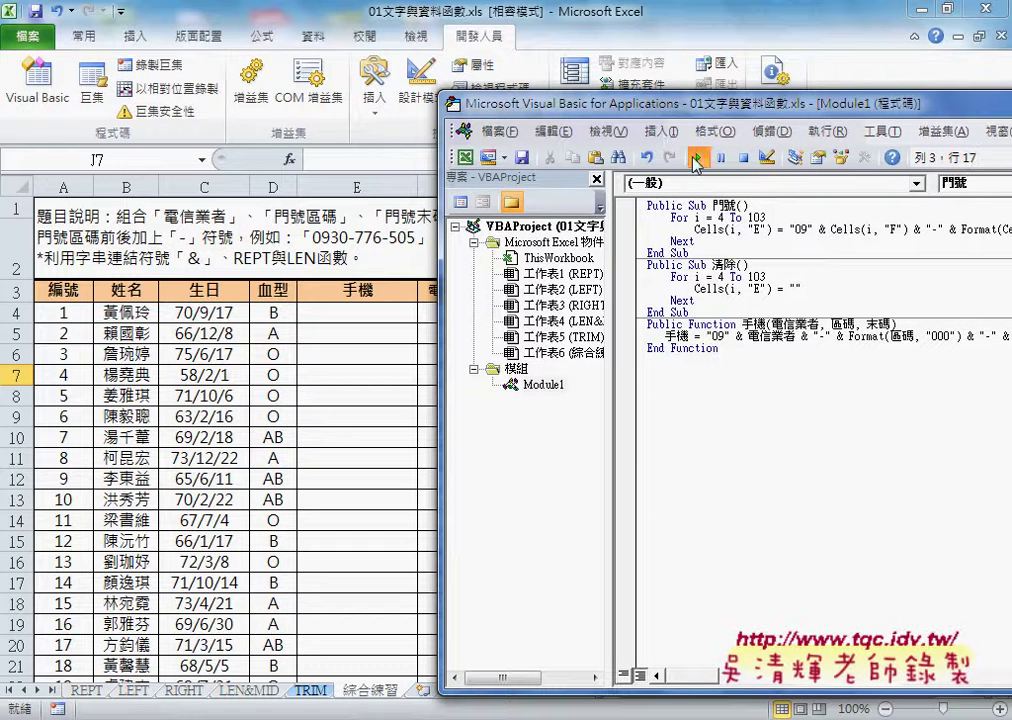
{"action": "left_click", "coordinate": [697, 158]}
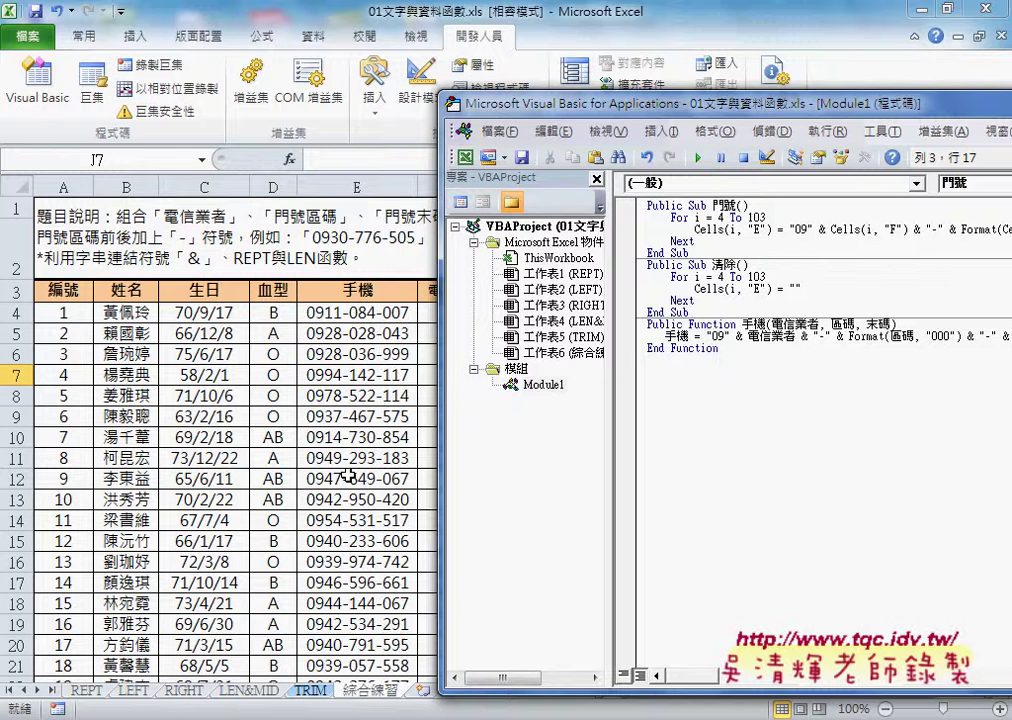
{"action": "left_click", "coordinate": [718, 288]}
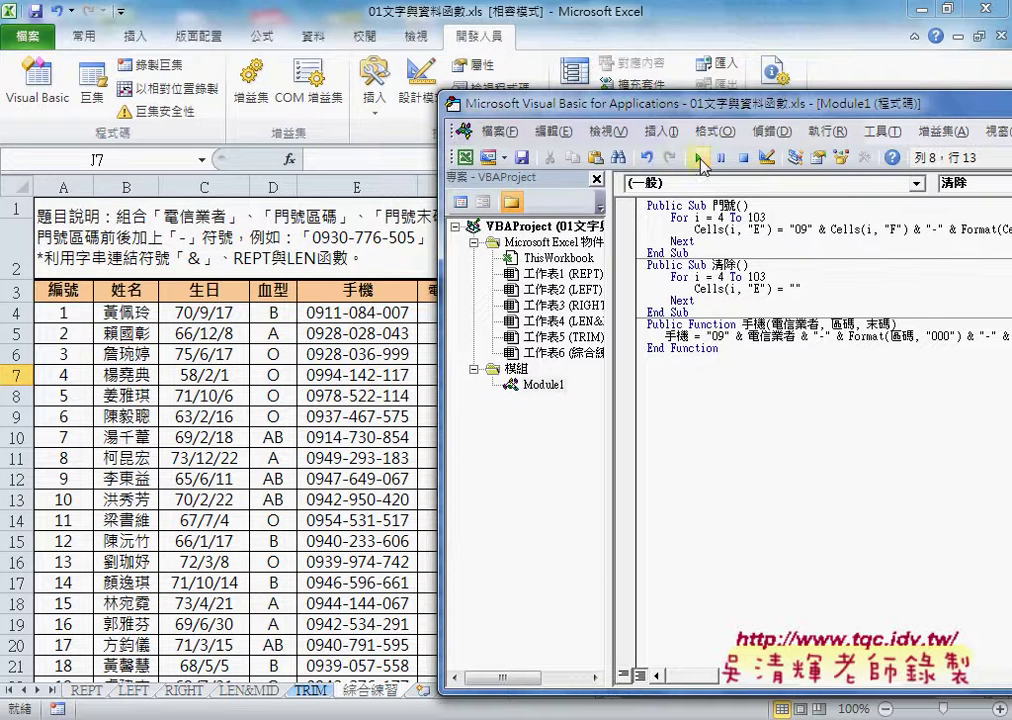
{"action": "left_click", "coordinate": [698, 158]}
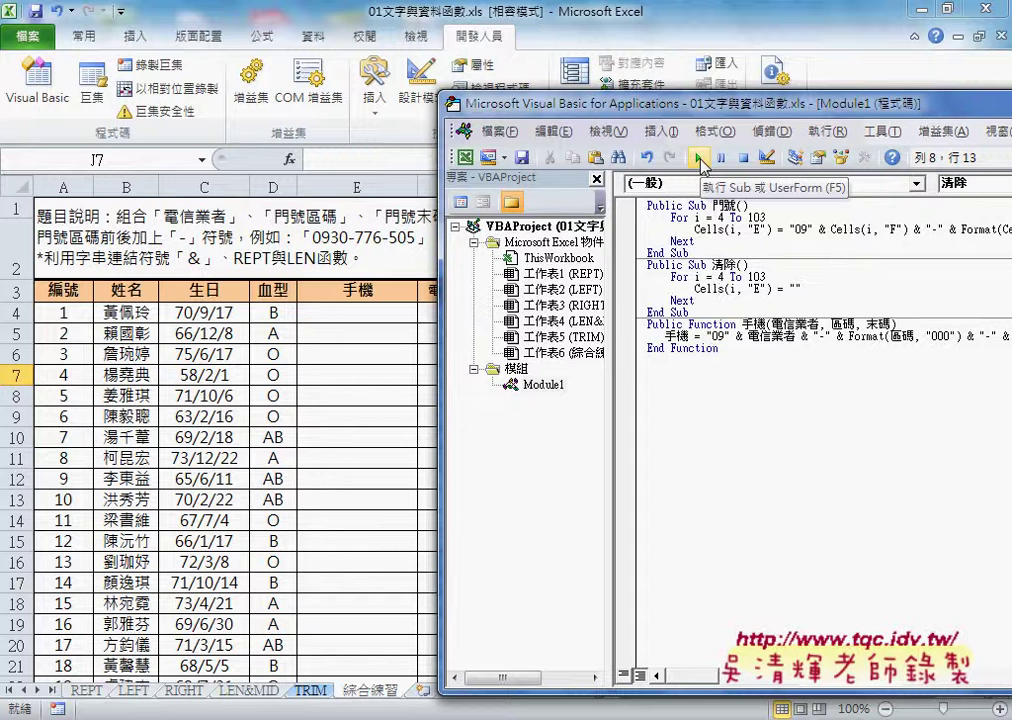
{"action": "left_click", "coordinate": [718, 230]}
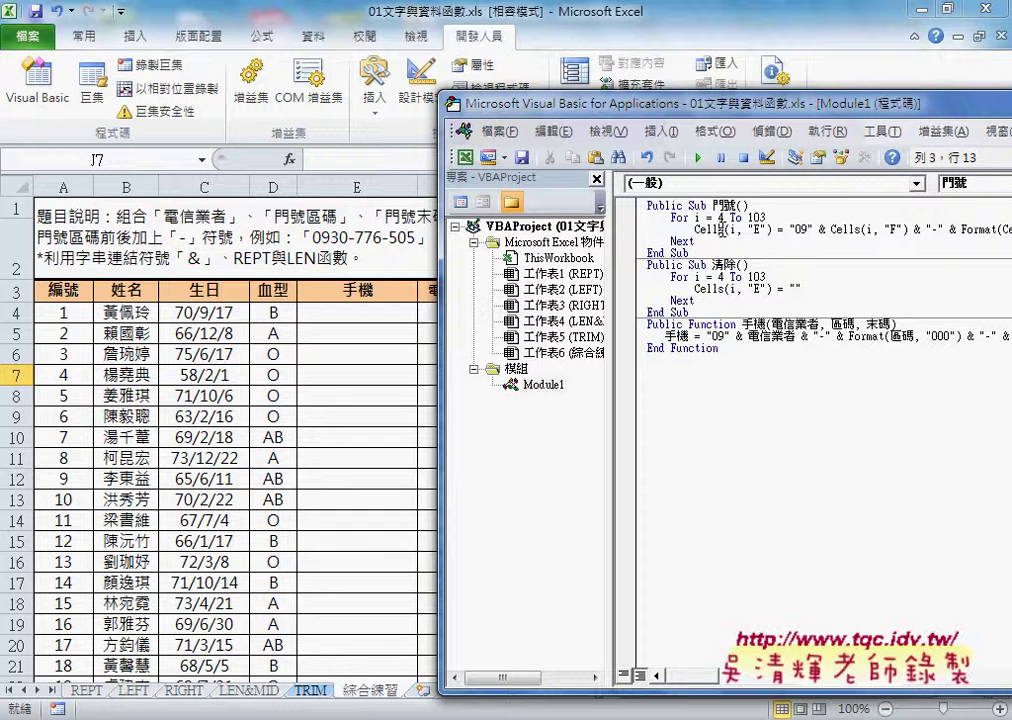
Draw a form button to the right of the table on the TRIM sheet
{"action": "left_click", "coordinate": [398, 312]}
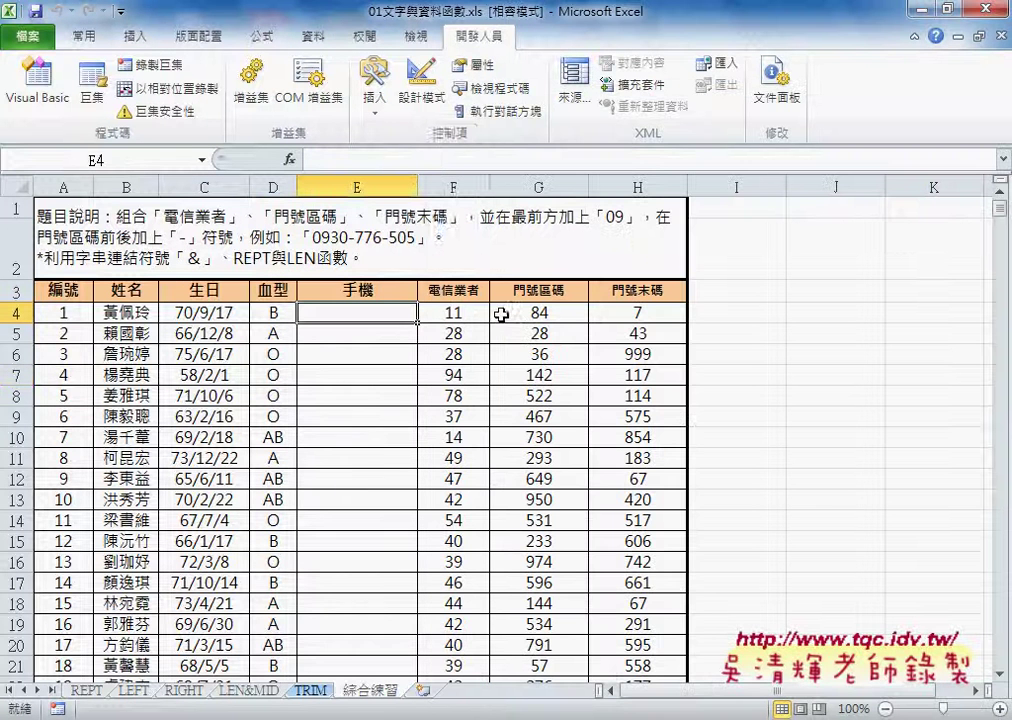
{"action": "left_click", "coordinate": [374, 97]}
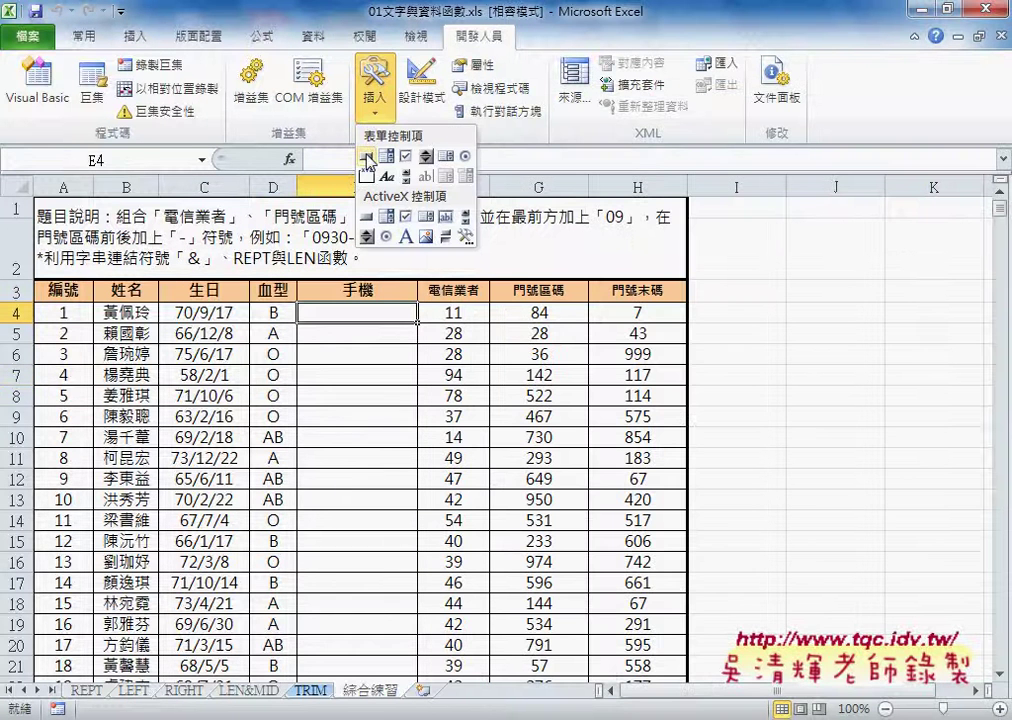
{"action": "left_click", "coordinate": [367, 155]}
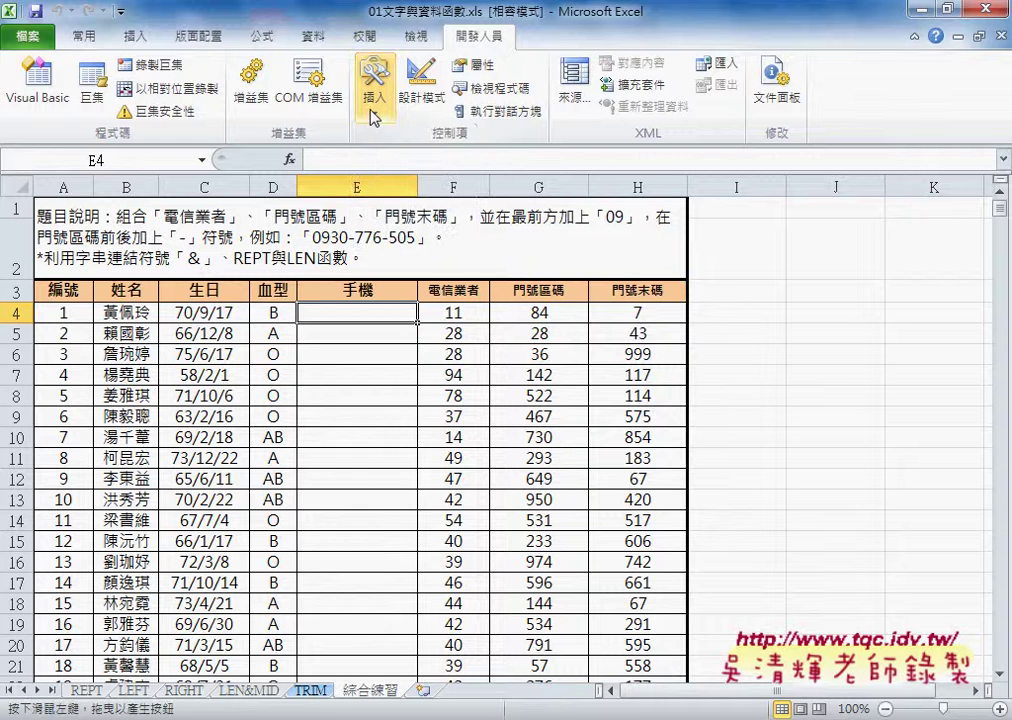
{"action": "left_click_drag", "start_coordinate": [708, 286], "coordinate": [821, 316]}
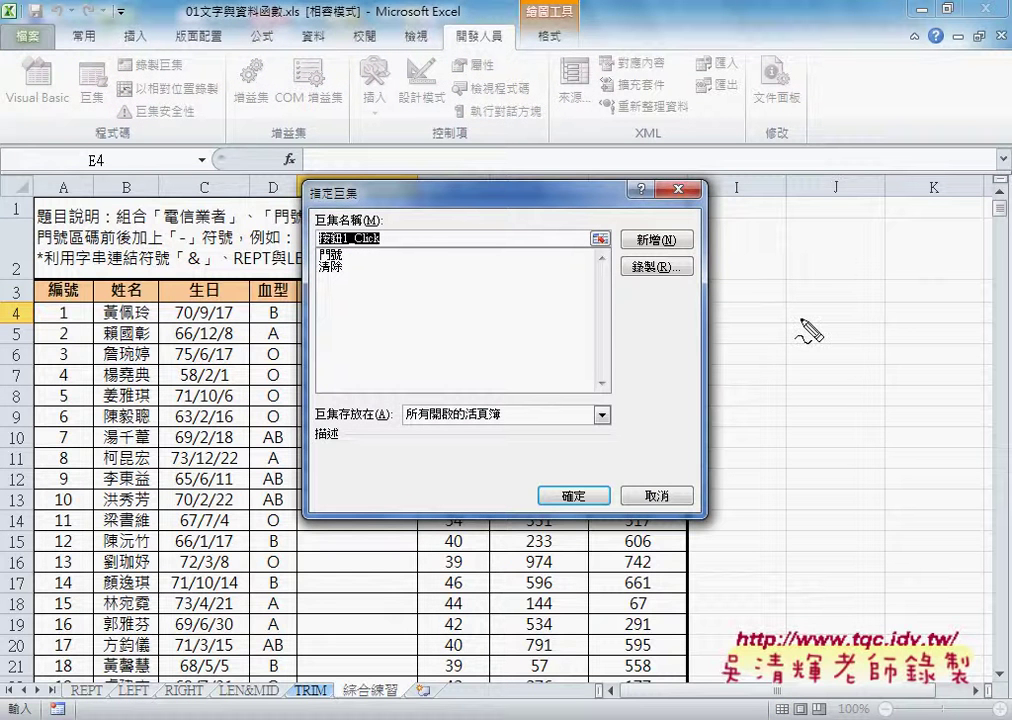
{"action": "mouse_move", "coordinate": [340, 295]}
{"action": "left_mouse_down"}
{"action": "mouse_move", "coordinate": [378, 253]}
{"action": "mouse_move", "coordinate": [345, 297]}
{"action": "left_mouse_up"}
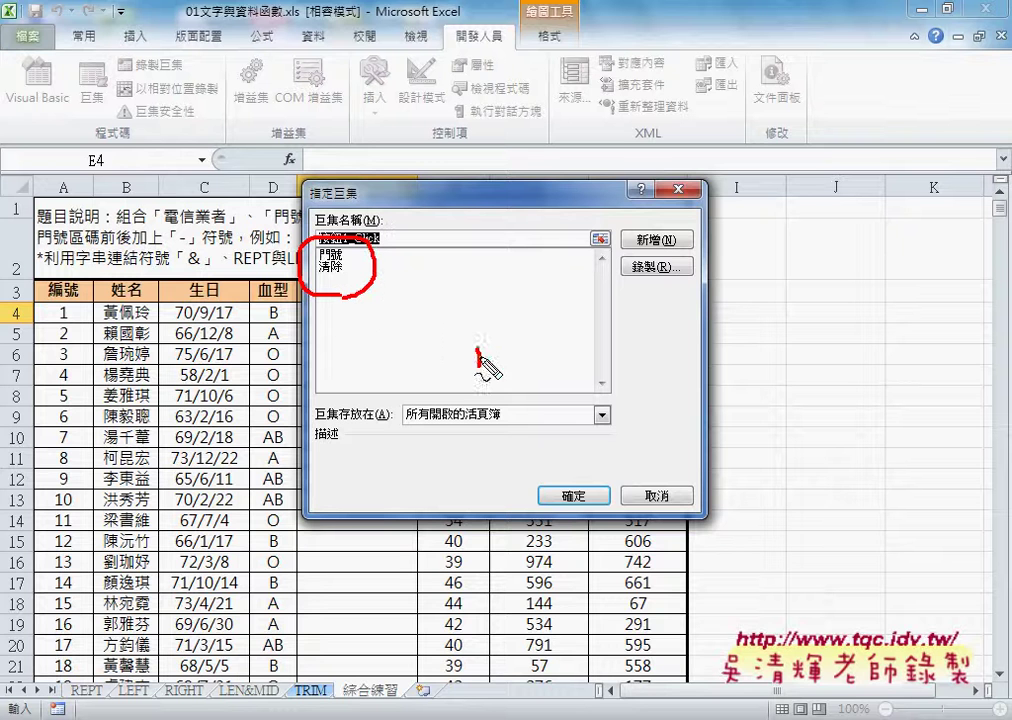
{"action": "left_click_drag", "start_coordinate": [478, 365], "coordinate": [387, 292]}
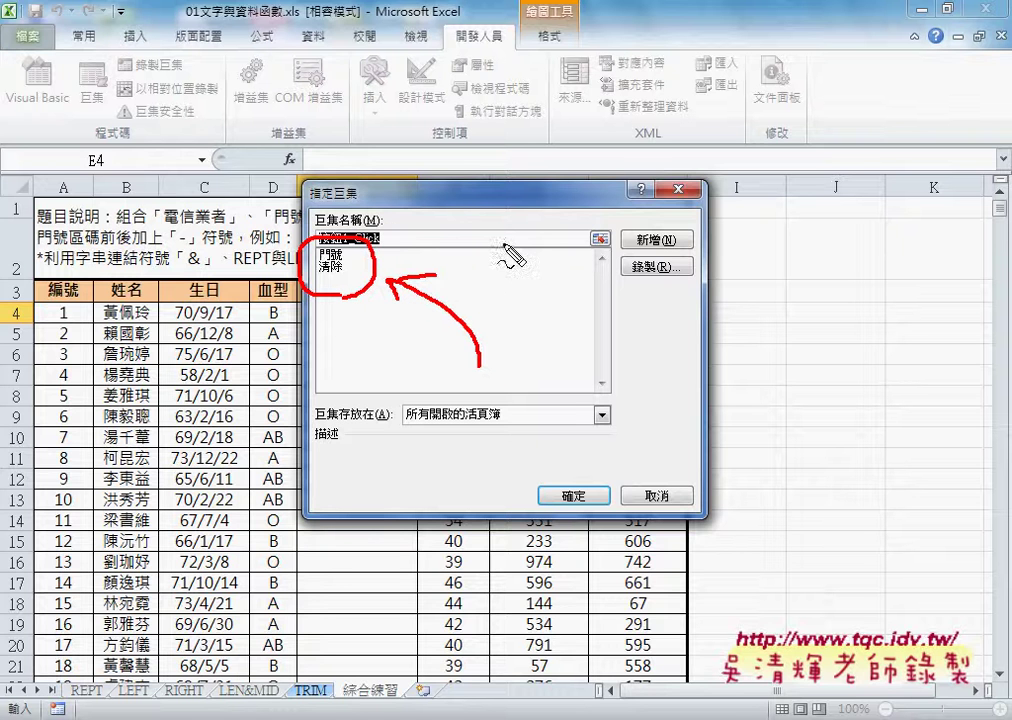
{"action": "mouse_move", "coordinate": [485, 268]}
{"action": "left_mouse_down"}
{"action": "mouse_move", "coordinate": [507, 268]}
{"action": "mouse_move", "coordinate": [522, 252]}
{"action": "mouse_move", "coordinate": [530, 270]}
{"action": "left_mouse_up"}
{"action": "mouse_move", "coordinate": [478, 237]}
{"action": "left_mouse_down"}
{"action": "mouse_move", "coordinate": [380, 241]}
{"action": "mouse_move", "coordinate": [378, 250]}
{"action": "mouse_move", "coordinate": [405, 258]}
{"action": "mouse_move", "coordinate": [405, 280]}
{"action": "left_mouse_up"}
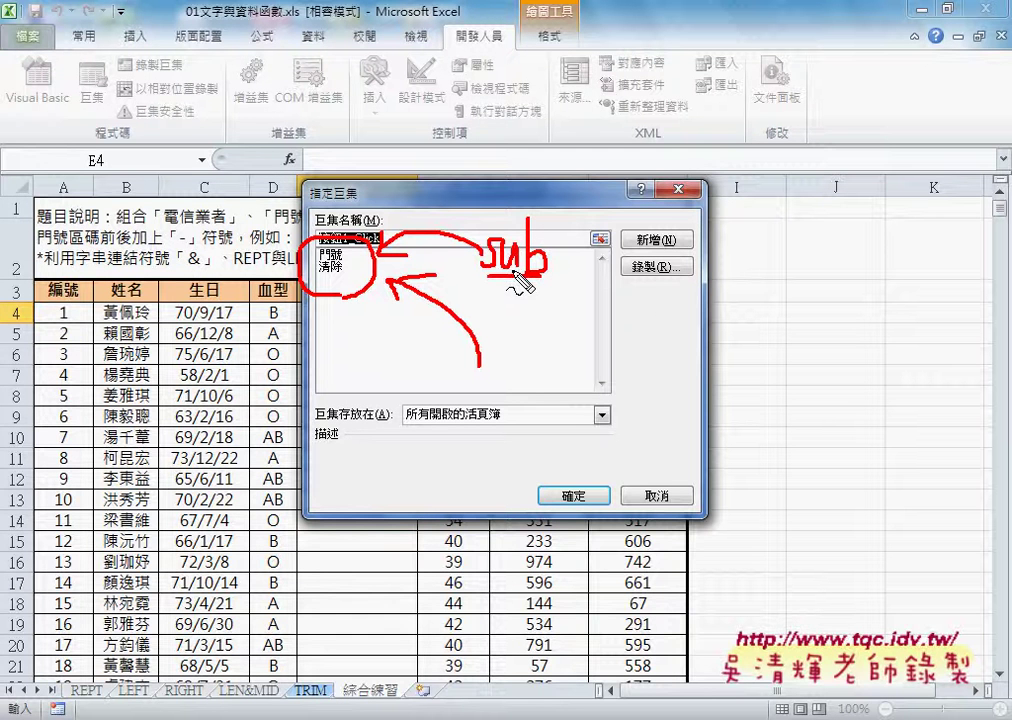
{"action": "key", "text": "Escape"}
Assign the 門號 macro to the button and change its caption to 門號
{"action": "left_click", "coordinate": [334, 255]}
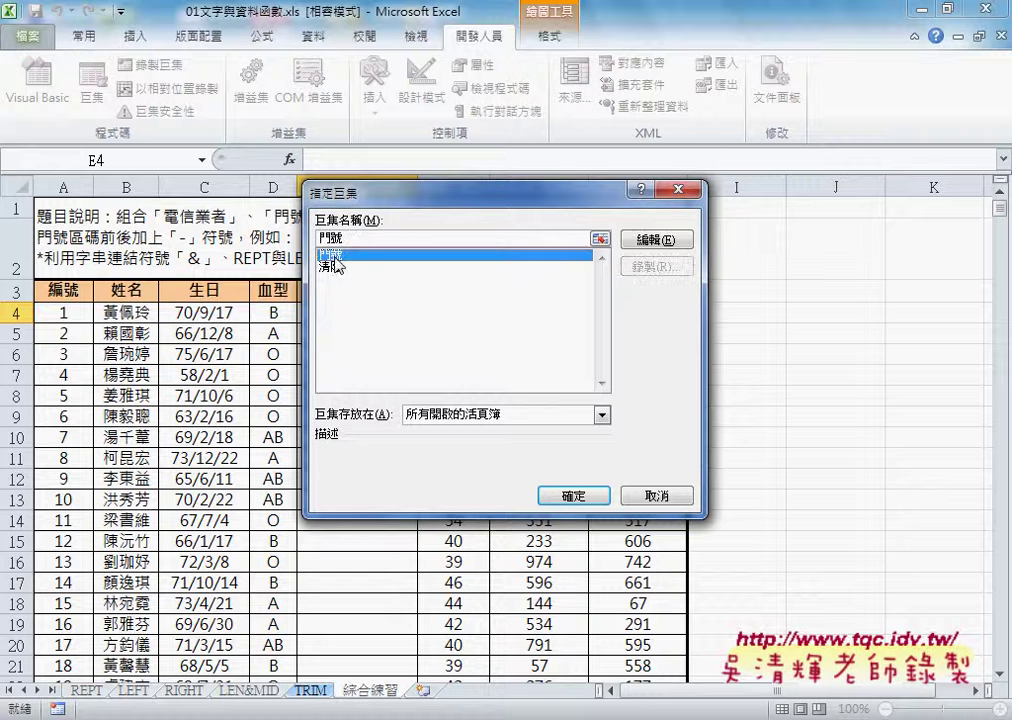
{"action": "double_click", "coordinate": [327, 237]}
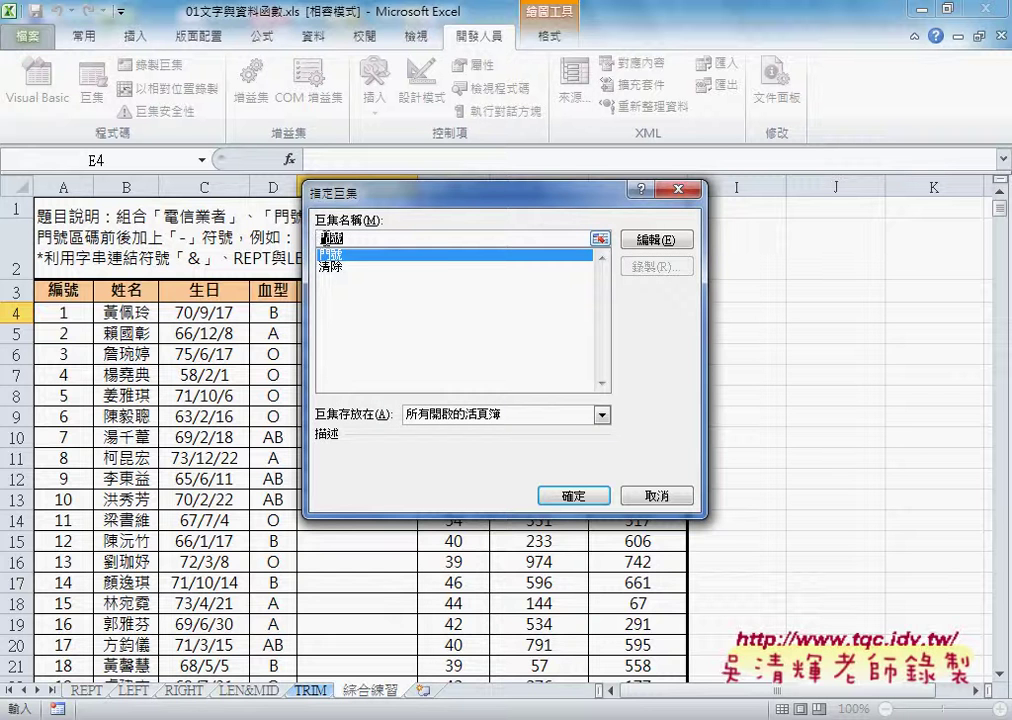
{"action": "right_click", "coordinate": [327, 237]}
{"action": "left_click", "coordinate": [340, 272]}
{"action": "left_click", "coordinate": [574, 496]}
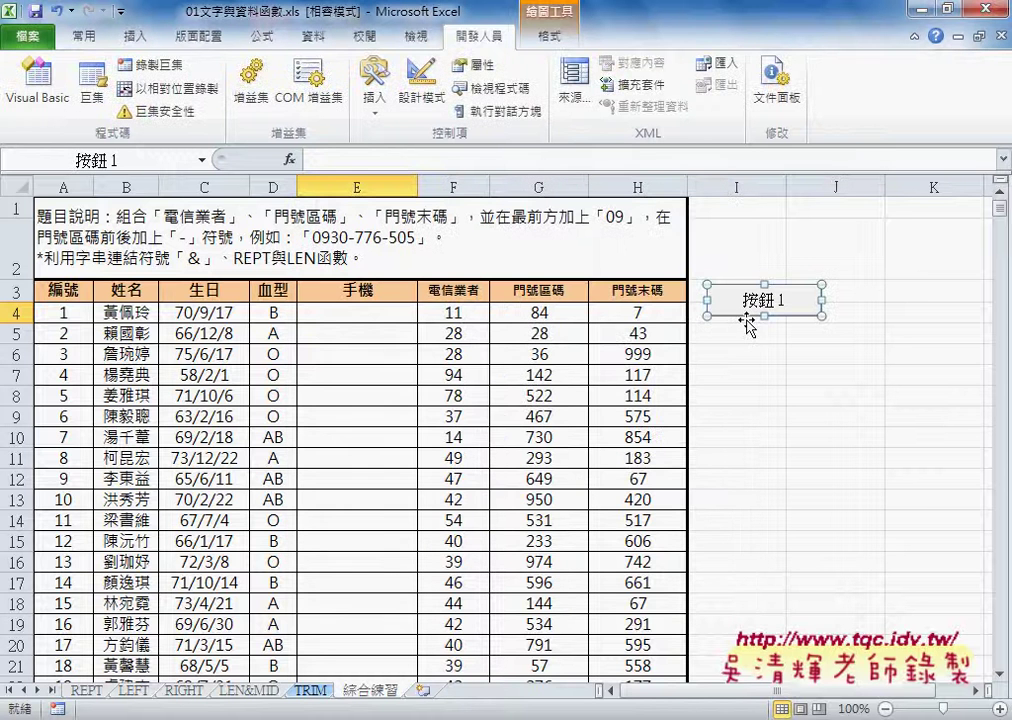
{"action": "key", "text": "Delete"}
{"action": "key", "text": "Delete"}
{"action": "key", "text": "Delete"}
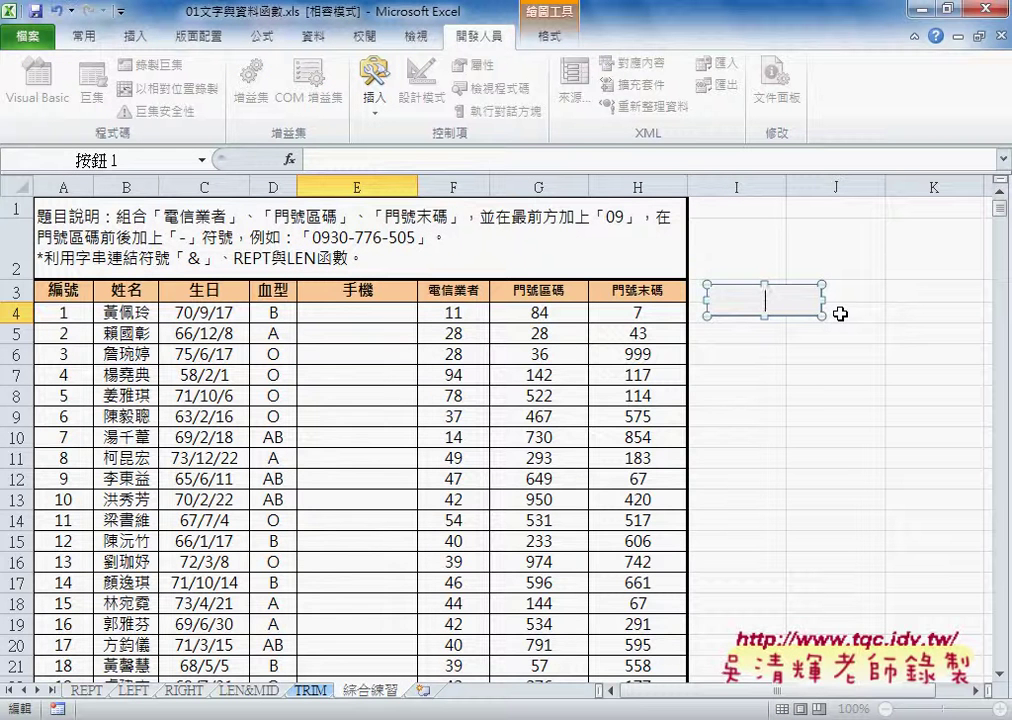
{"action": "type", "text": "門號"}
Draw a second form button below the 門號 button and assign it the 清除 macro
{"action": "left_click", "coordinate": [833, 394]}
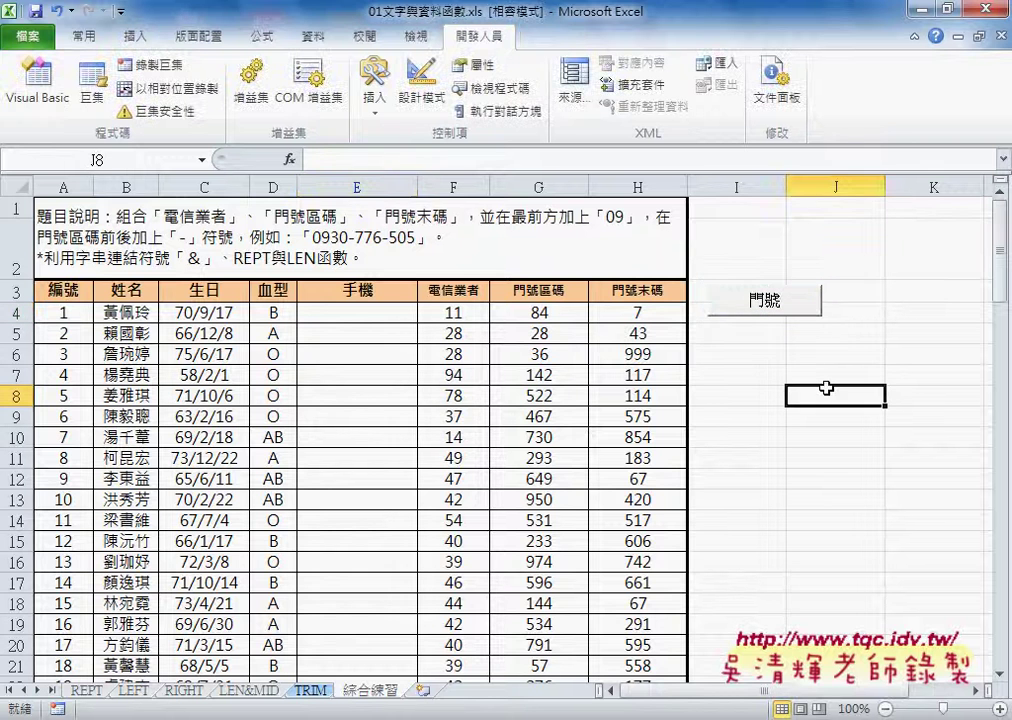
{"action": "left_click", "coordinate": [368, 122]}
{"action": "left_click", "coordinate": [492, 163]}
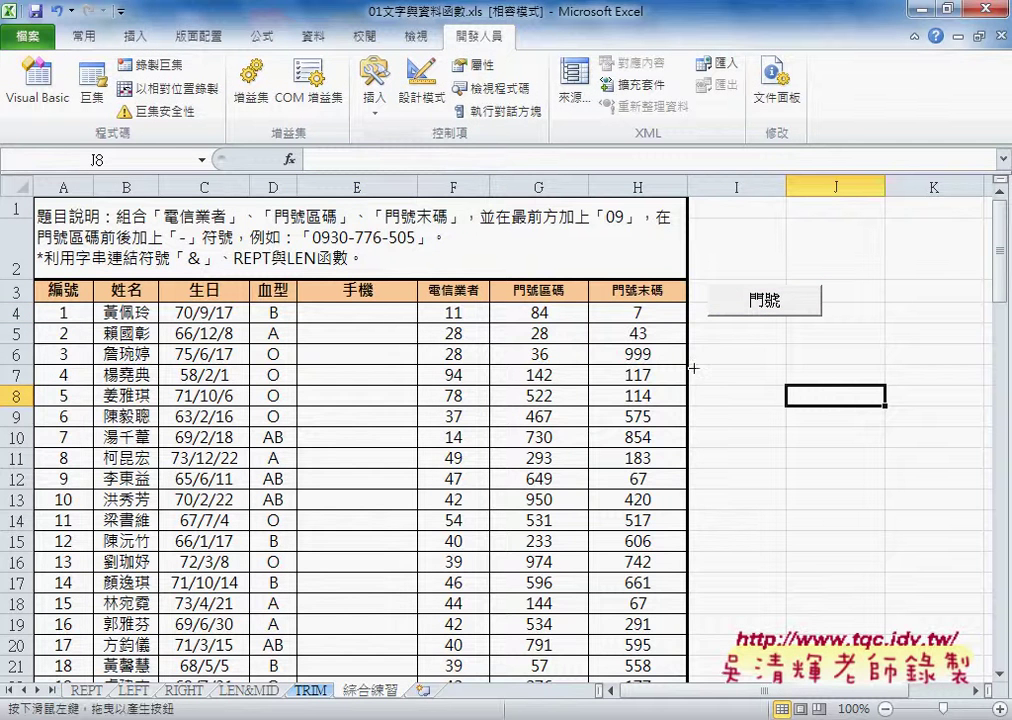
{"action": "left_click_drag", "start_coordinate": [708, 322], "coordinate": [709, 332]}
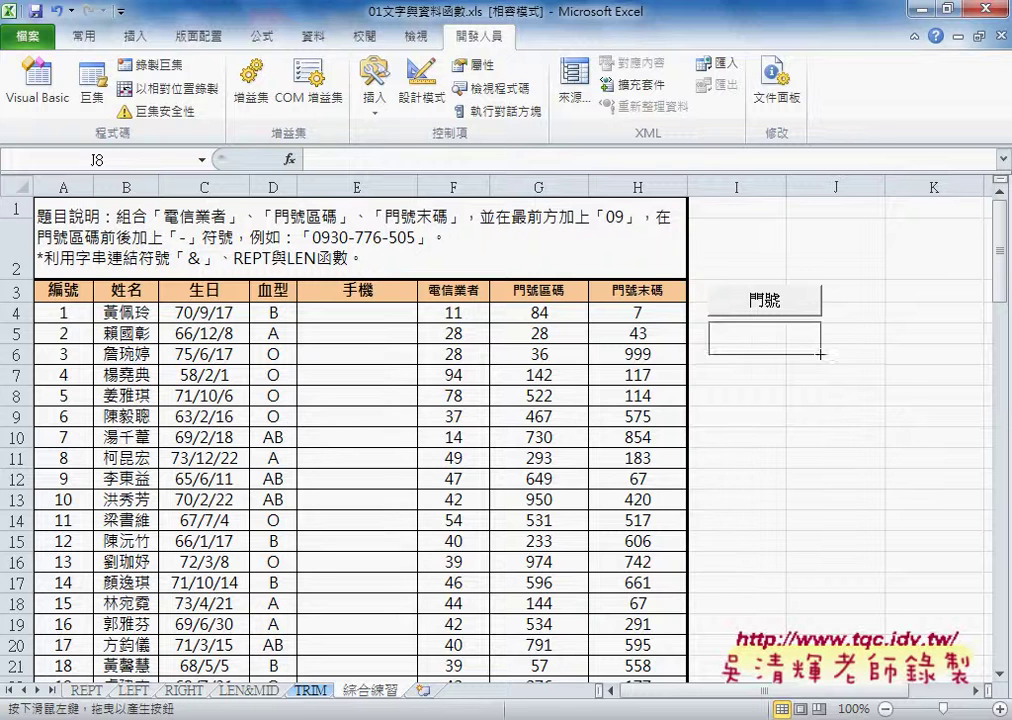
{"action": "left_click_drag", "start_coordinate": [817, 354], "coordinate": [820, 366]}
{"action": "left_click", "coordinate": [340, 268]}
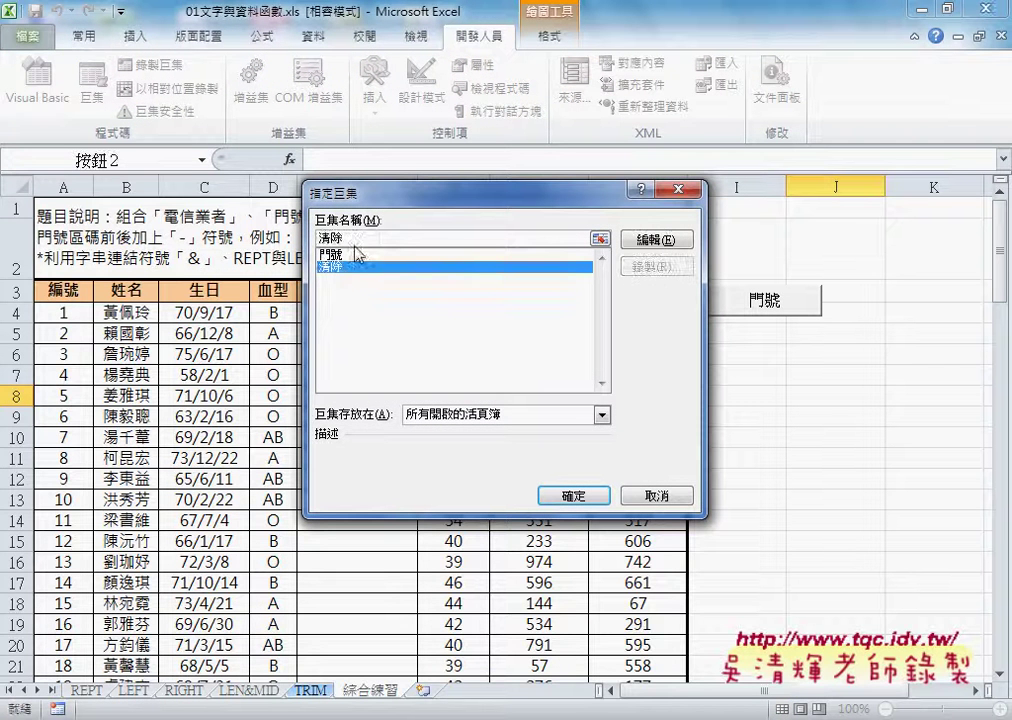
{"action": "right_click", "coordinate": [344, 238]}
{"action": "left_click", "coordinate": [385, 290]}
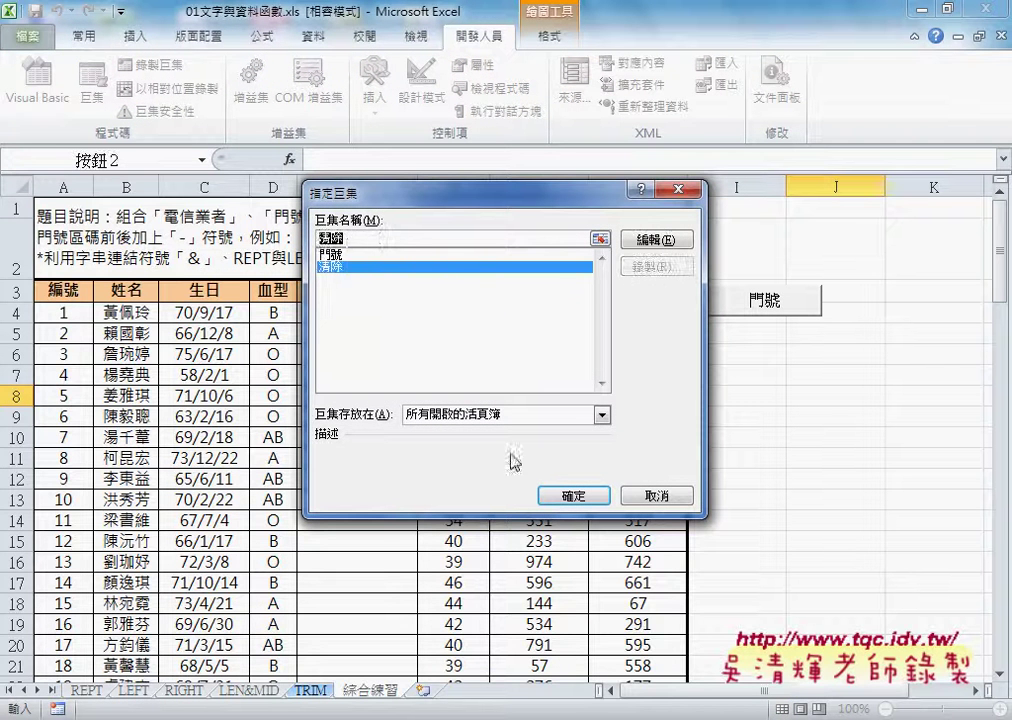
{"action": "left_click", "coordinate": [573, 496]}
Replace the new button's default caption with 清除
{"action": "key", "text": "BackSpace"}
{"action": "key", "text": "BackSpace"}
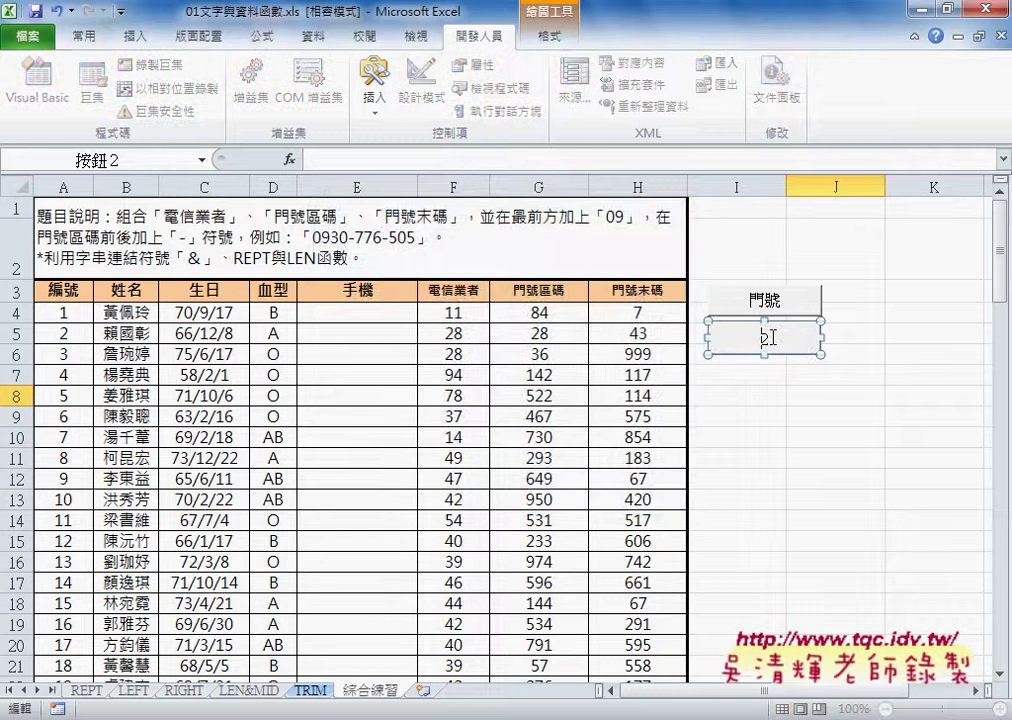
{"action": "type", "text": "清除"}
{"action": "left_click", "coordinate": [820, 438]}
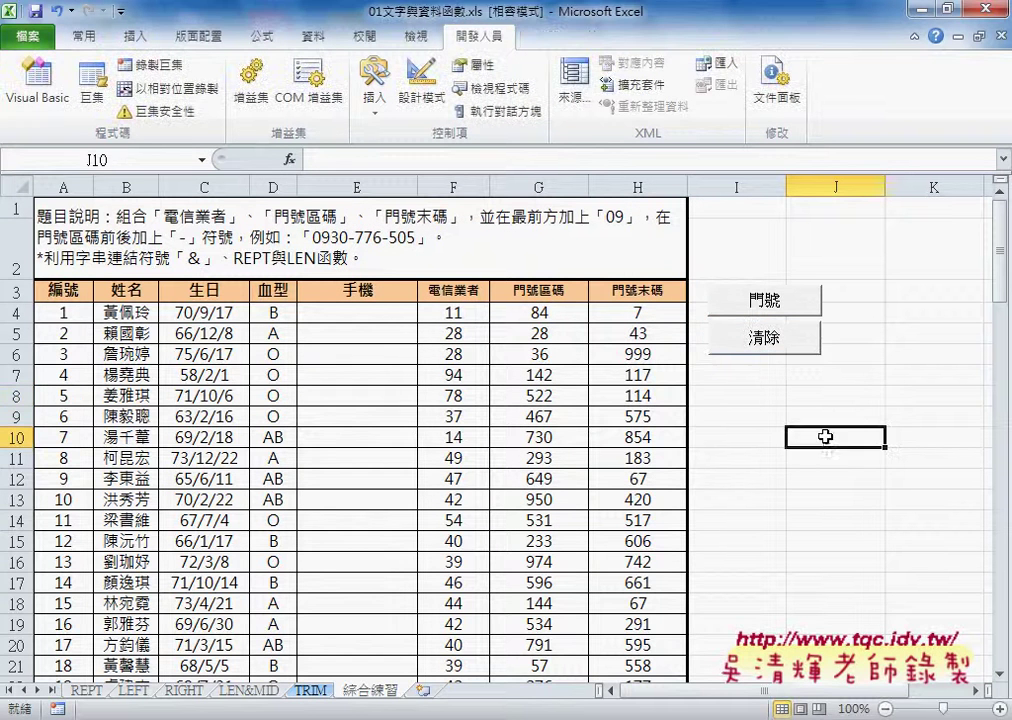
{"action": "left_click", "coordinate": [778, 314]}
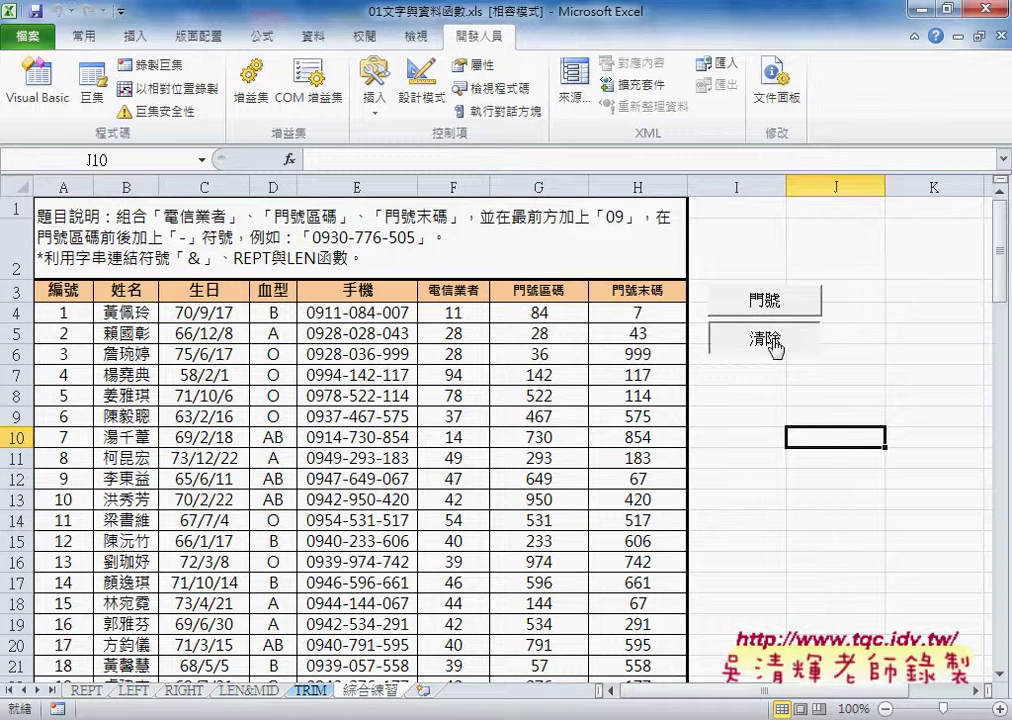
{"action": "left_click", "coordinate": [772, 344]}
{"action": "left_click", "coordinate": [778, 314]}
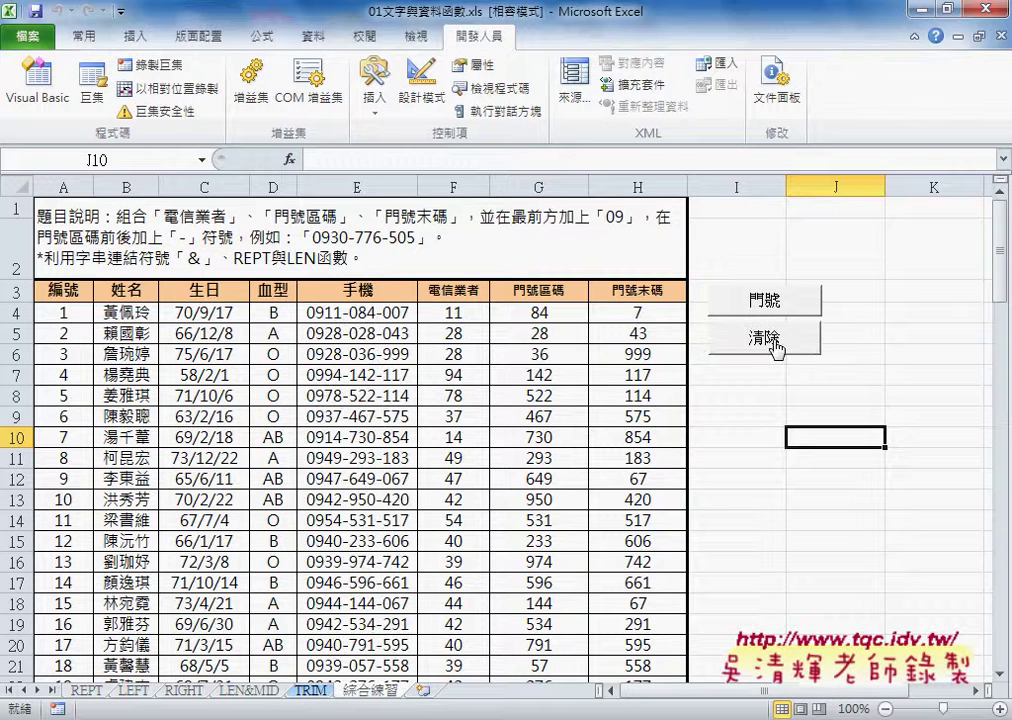
{"action": "left_click", "coordinate": [776, 345]}
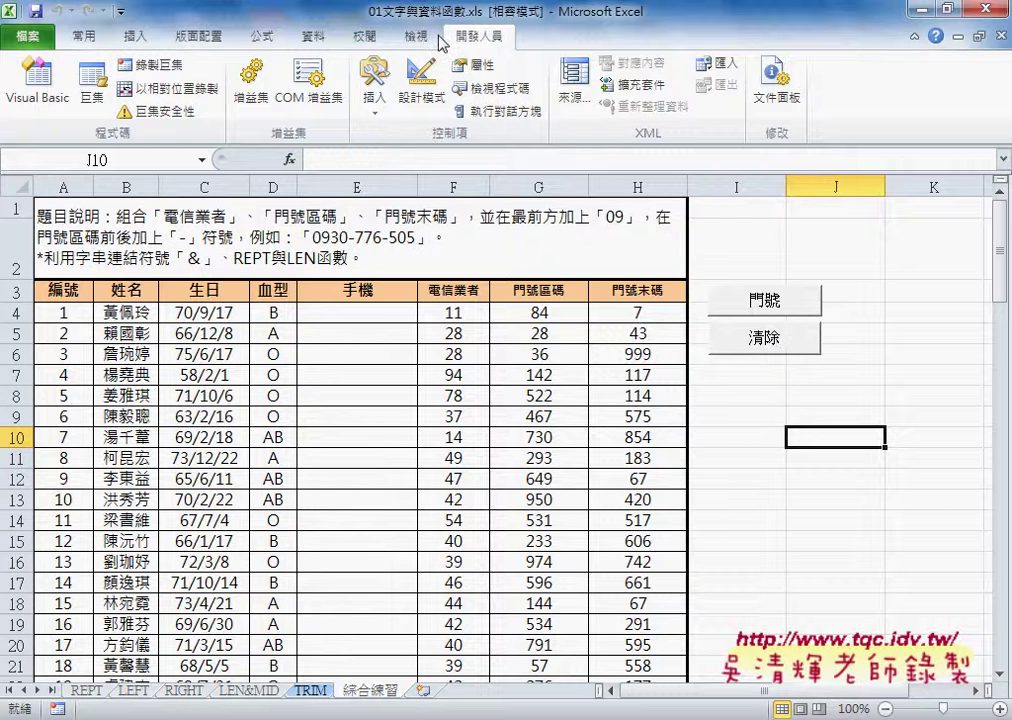
Open Excel Options from the Quick Access Toolbar menu, view Customize Ribbon, then close without changes
{"action": "left_click", "coordinate": [120, 11]}
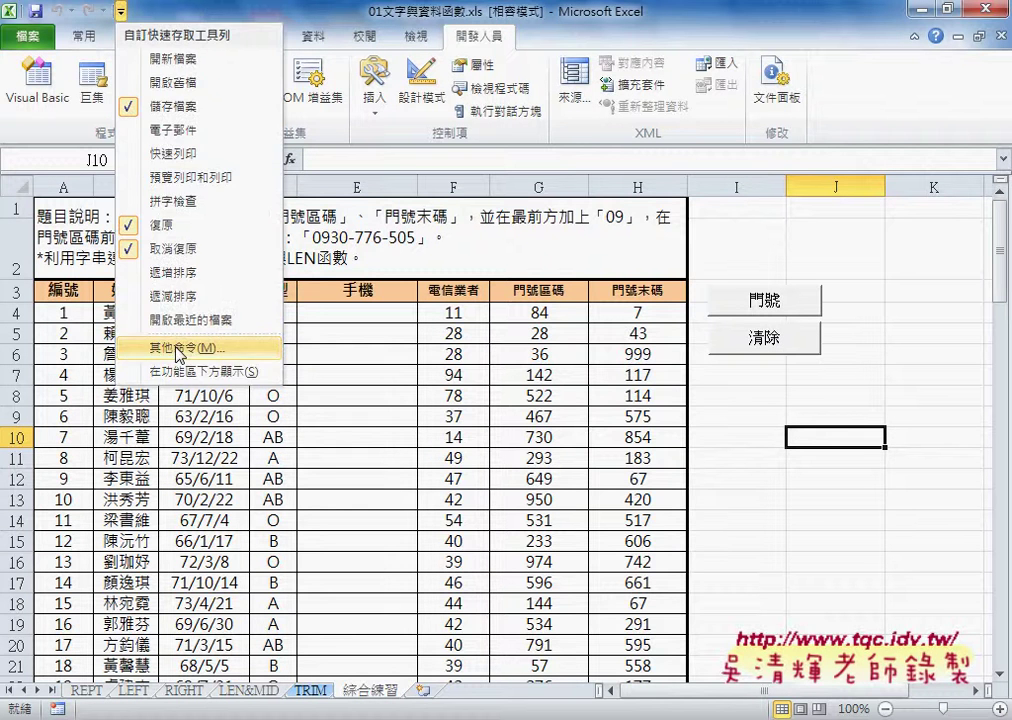
{"action": "left_click", "coordinate": [178, 348]}
{"action": "left_click", "coordinate": [135, 233]}
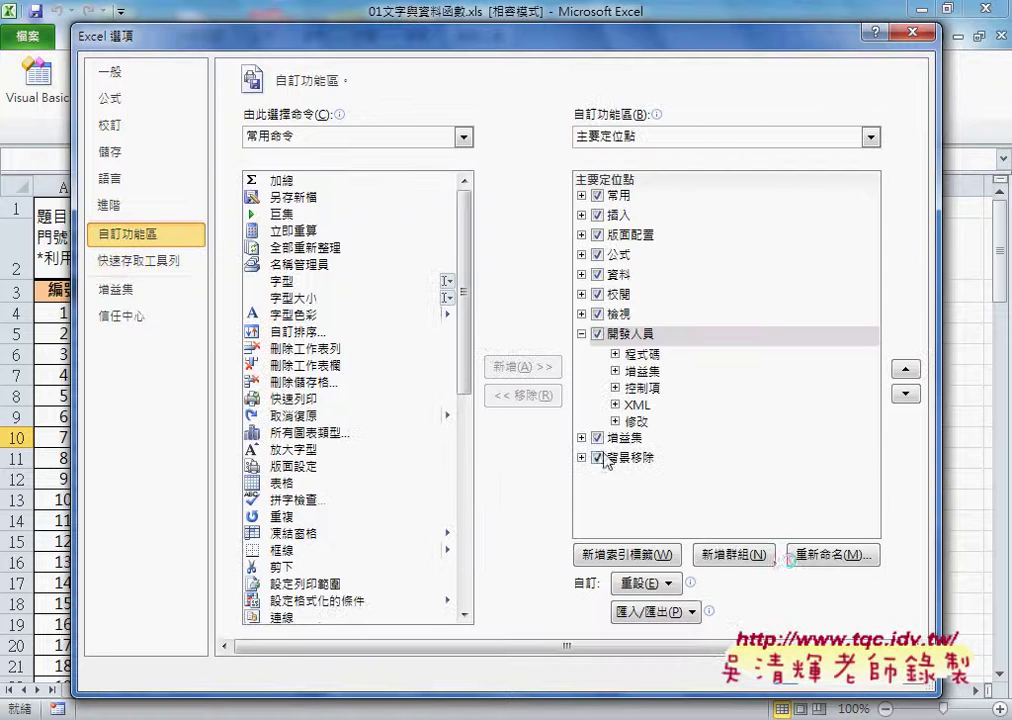
{"action": "key", "text": "Escape"}
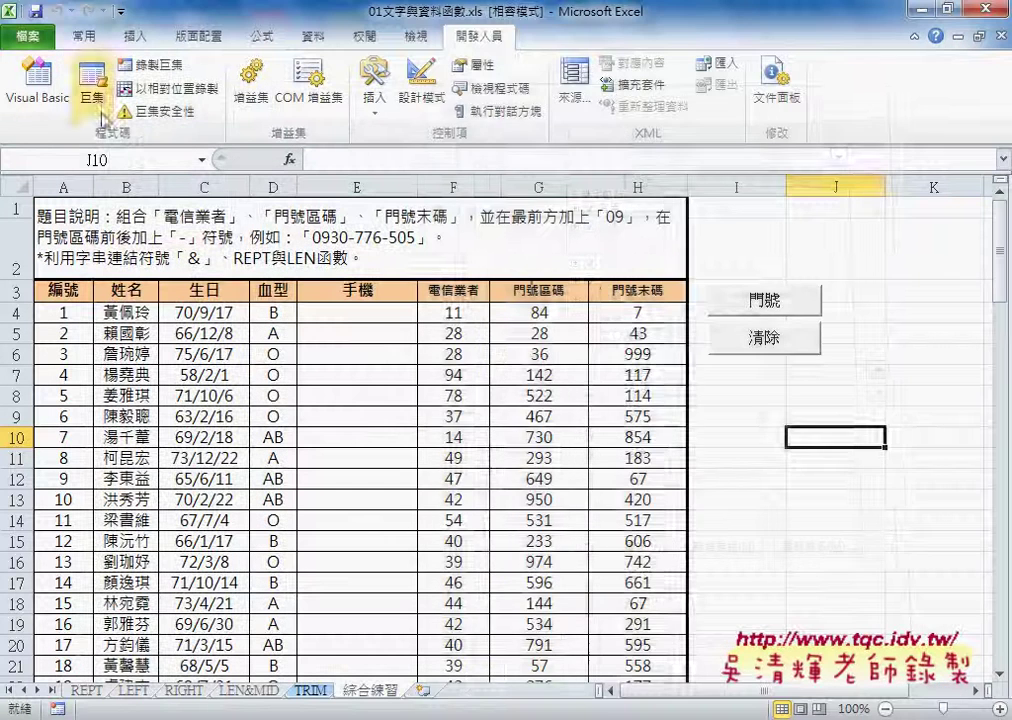
Open the Visual Basic editor, bring it fully into view, and select all Module1 code
{"action": "left_click", "coordinate": [37, 80]}
{"action": "left_click_drag", "start_coordinate": [576, 105], "coordinate": [332, 82]}
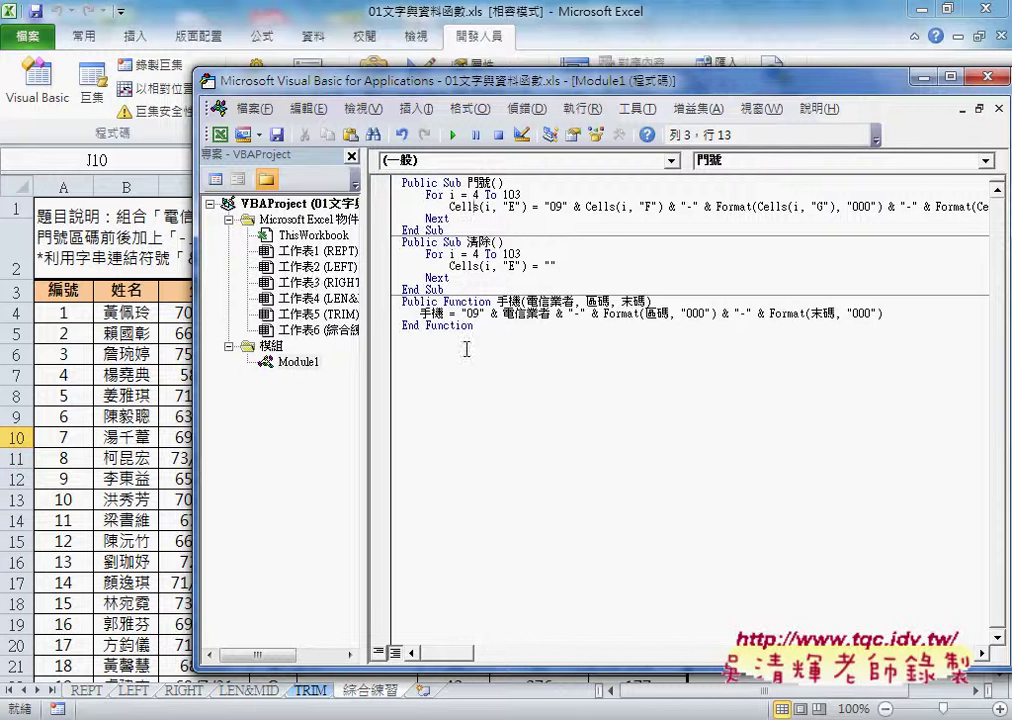
{"action": "left_click_drag", "start_coordinate": [468, 325], "coordinate": [386, 185]}
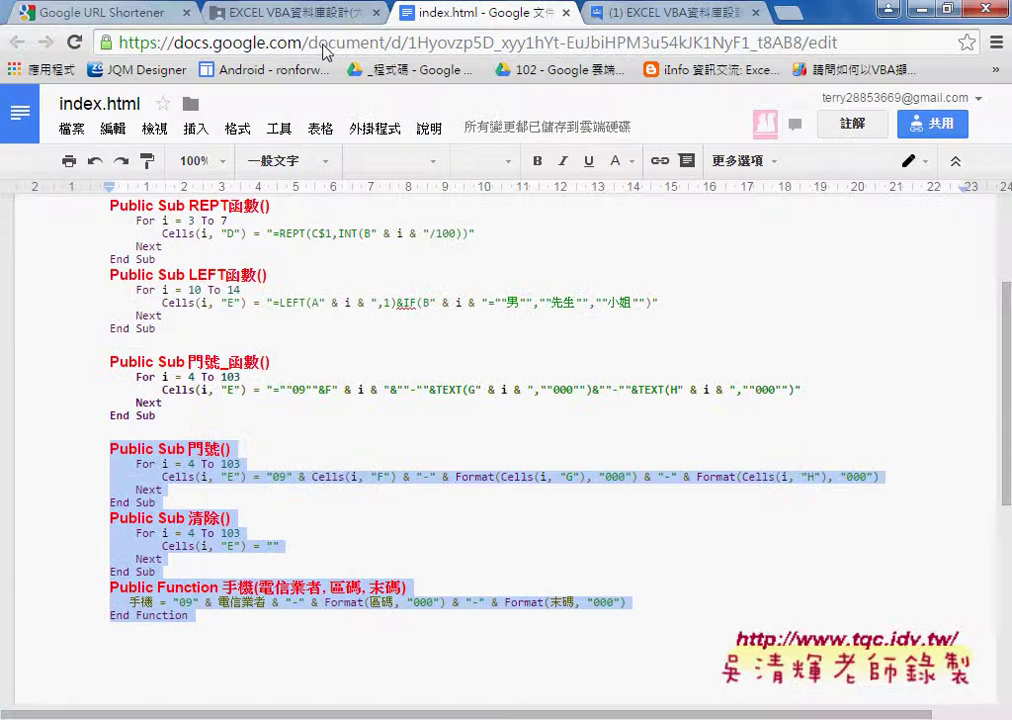
{"action": "left_click", "coordinate": [258, 12]}
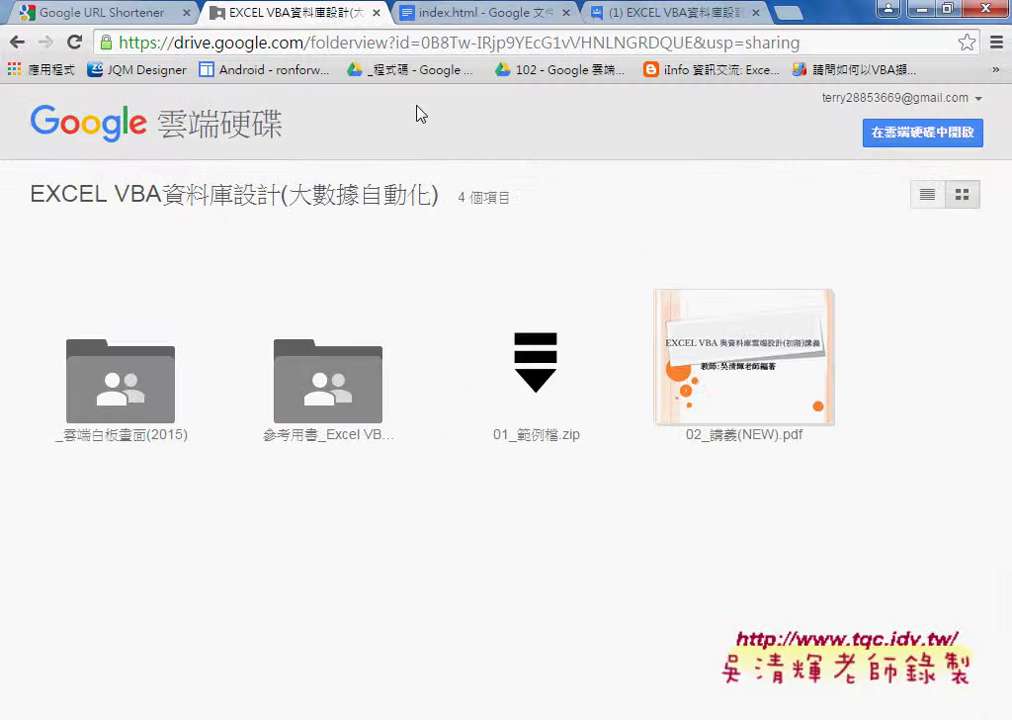
{"action": "left_click", "coordinate": [459, 13]}
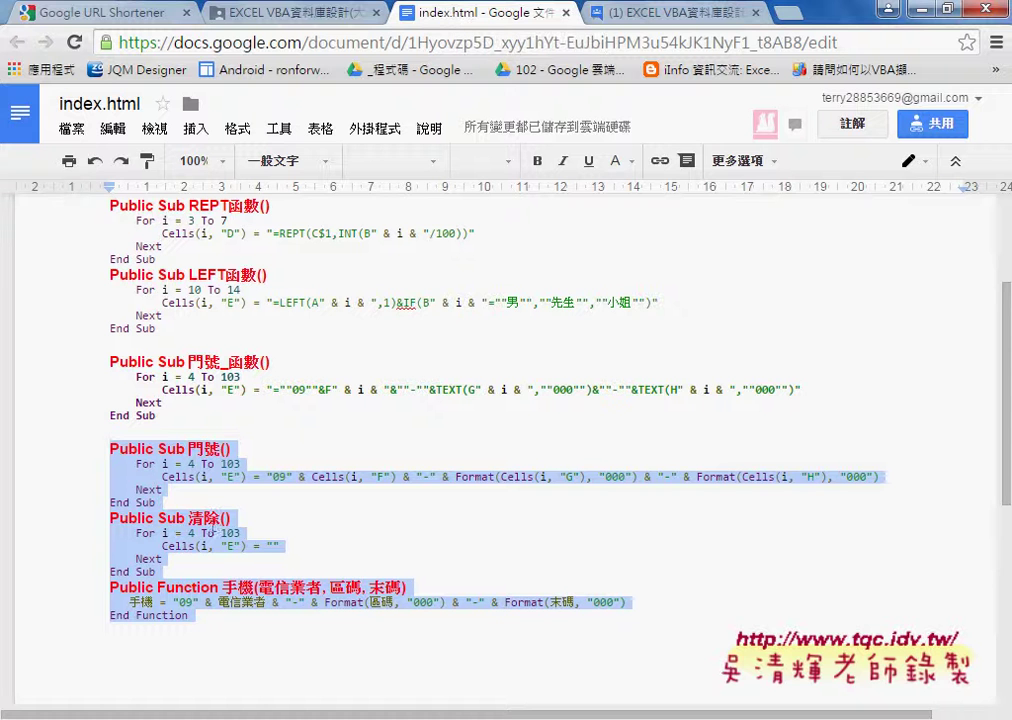